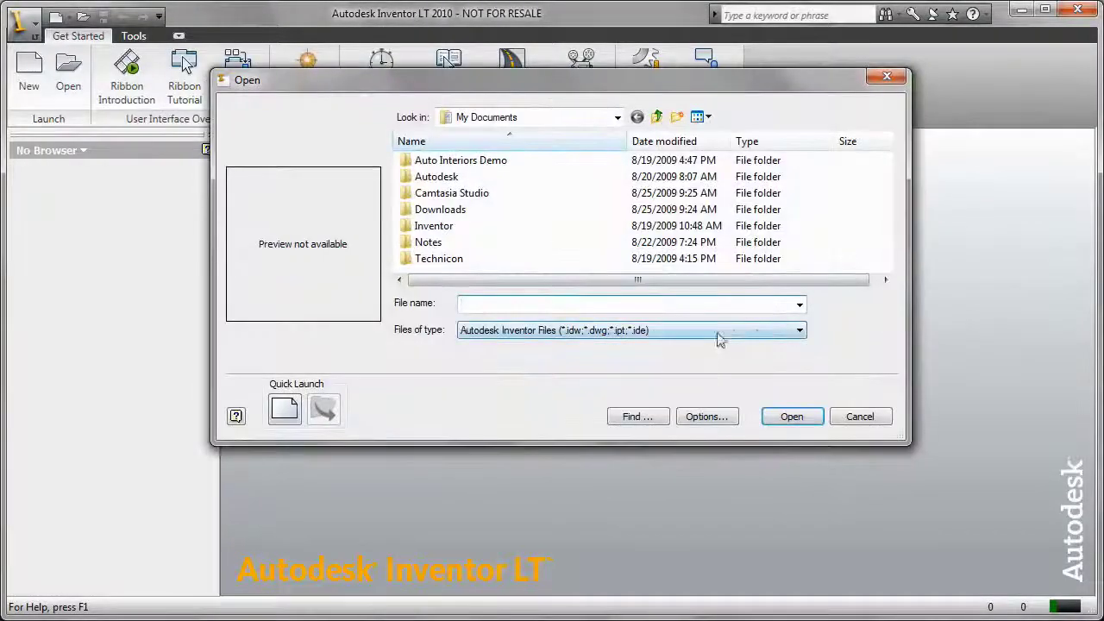
# Filter for CATIA V5 Part Files and open the part_aero_door_ext_FIN_screen_guide_fr part from the Door Panel parts folder.
pyautogui.click(800, 331)
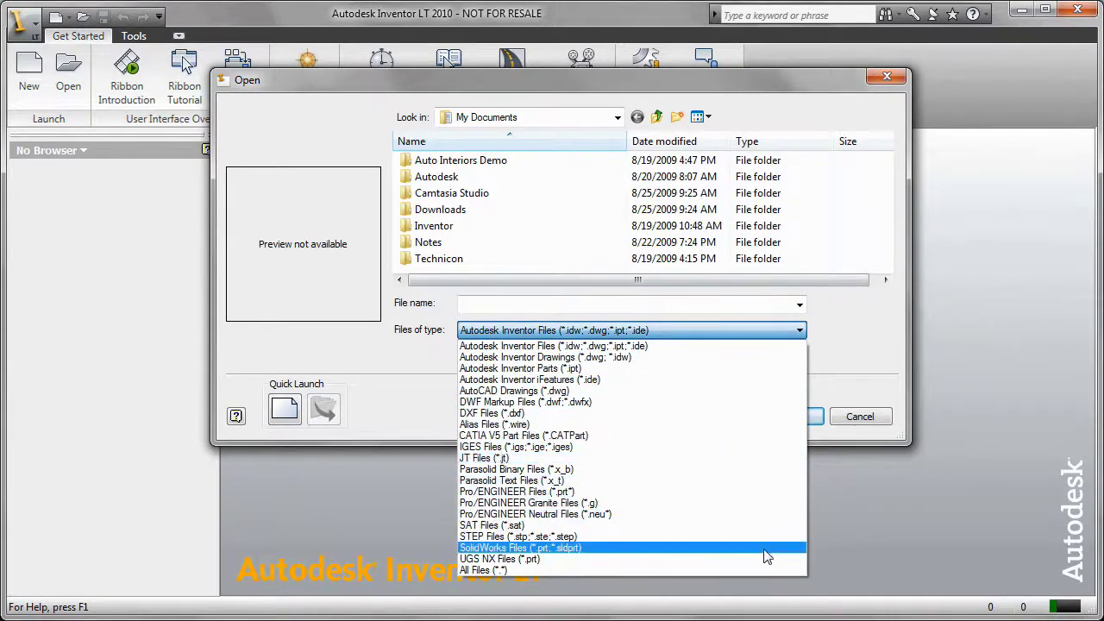
pyautogui.click(602, 437)
pyautogui.click(503, 119)
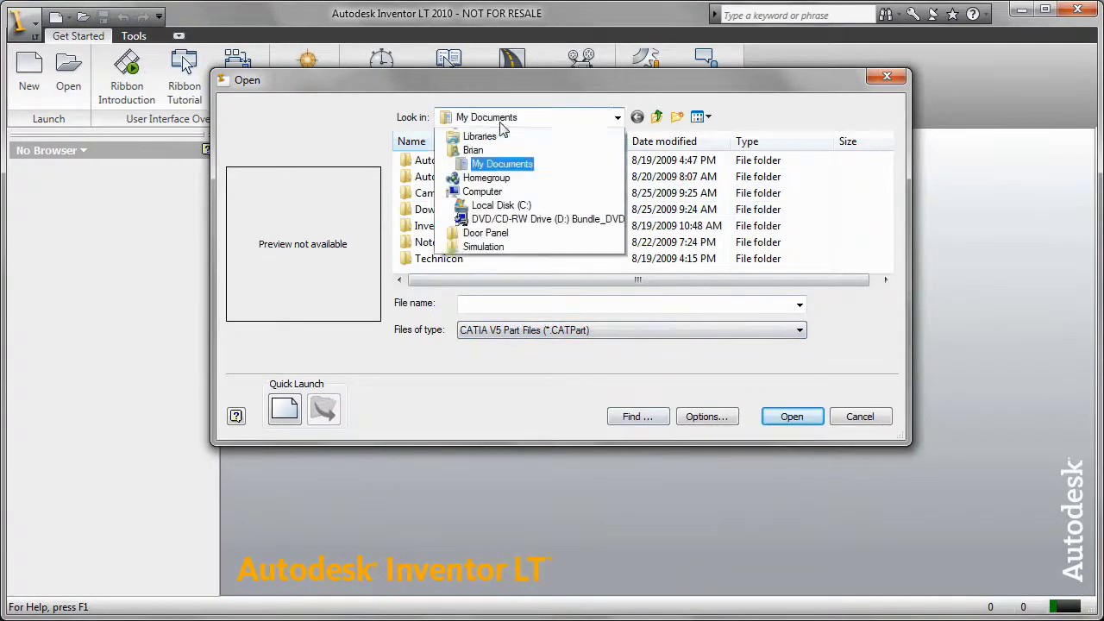
pyautogui.scroll(1, 502, 128)
pyautogui.click(483, 152)
pyautogui.doubleClick(653, 251)
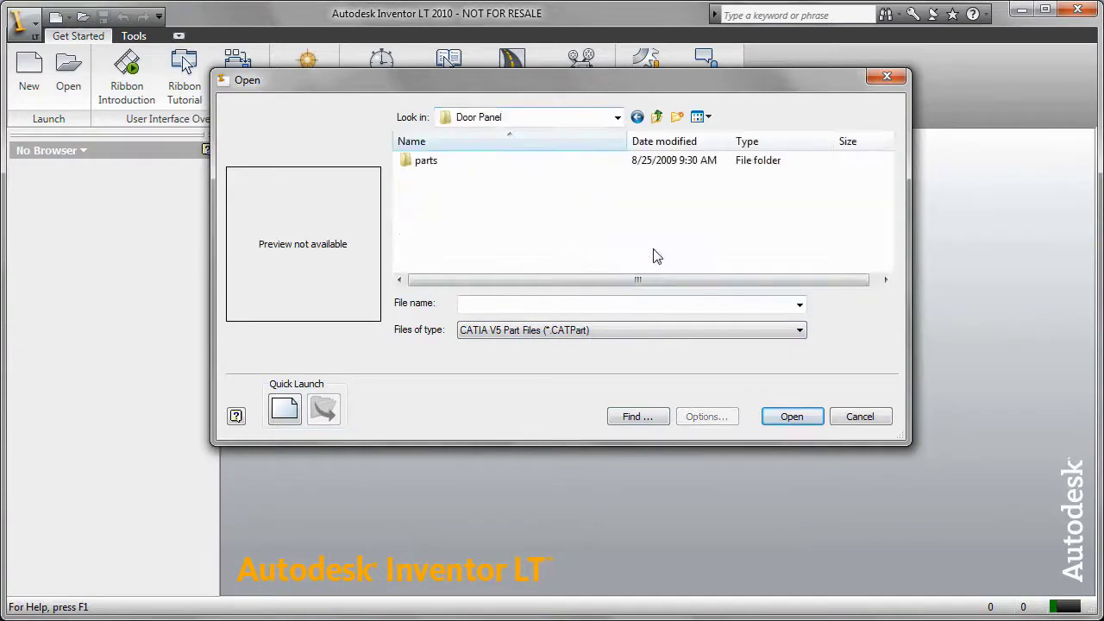
pyautogui.doubleClick(483, 166)
pyautogui.click(518, 215)
pyautogui.click(790, 414)
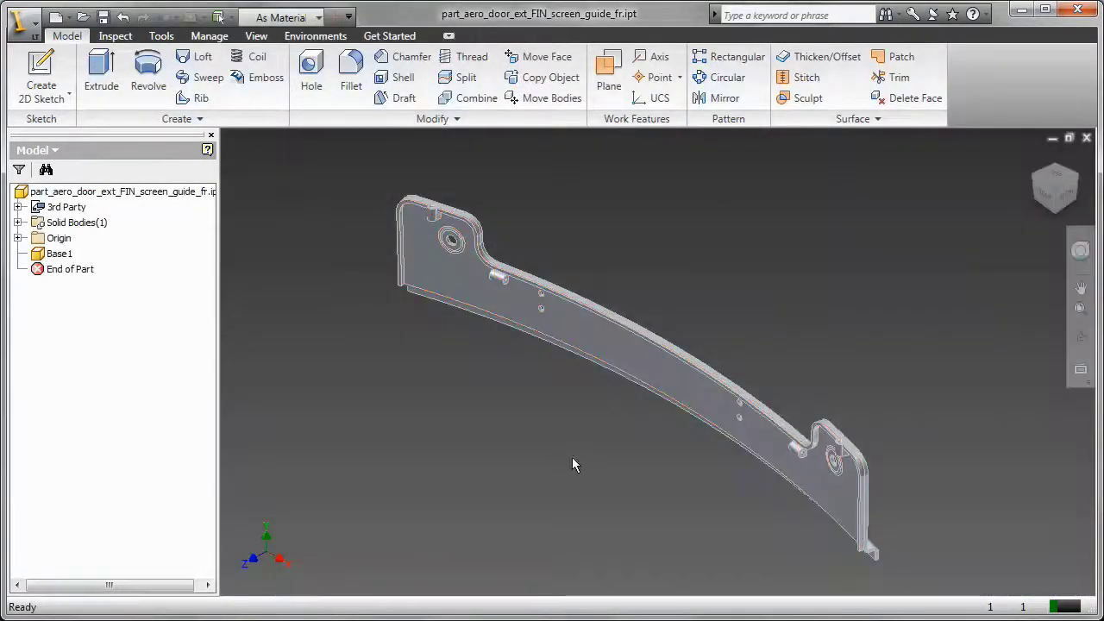
# Start a 2D sketch on the flat end face of the small rounded boss and slice the graphics at the sketch plane.
pyautogui.keyDown('shift'); pyautogui.moveTo(573, 459); pyautogui.dragTo(518, 320, button='middle'); pyautogui.keyUp('shift')
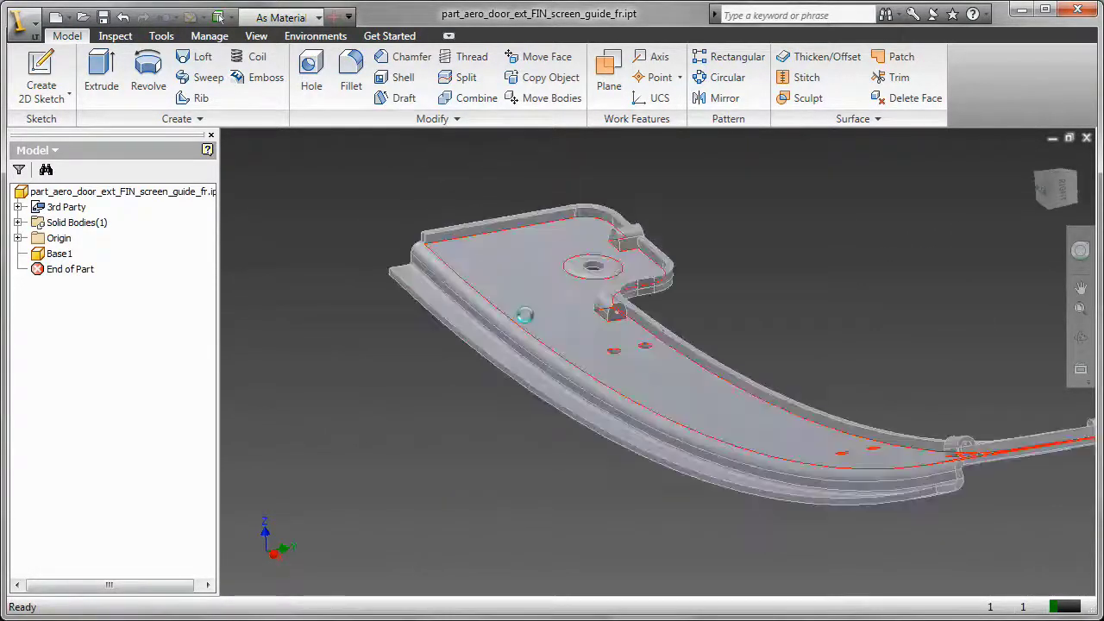
pyautogui.scroll(6, 650, 309)
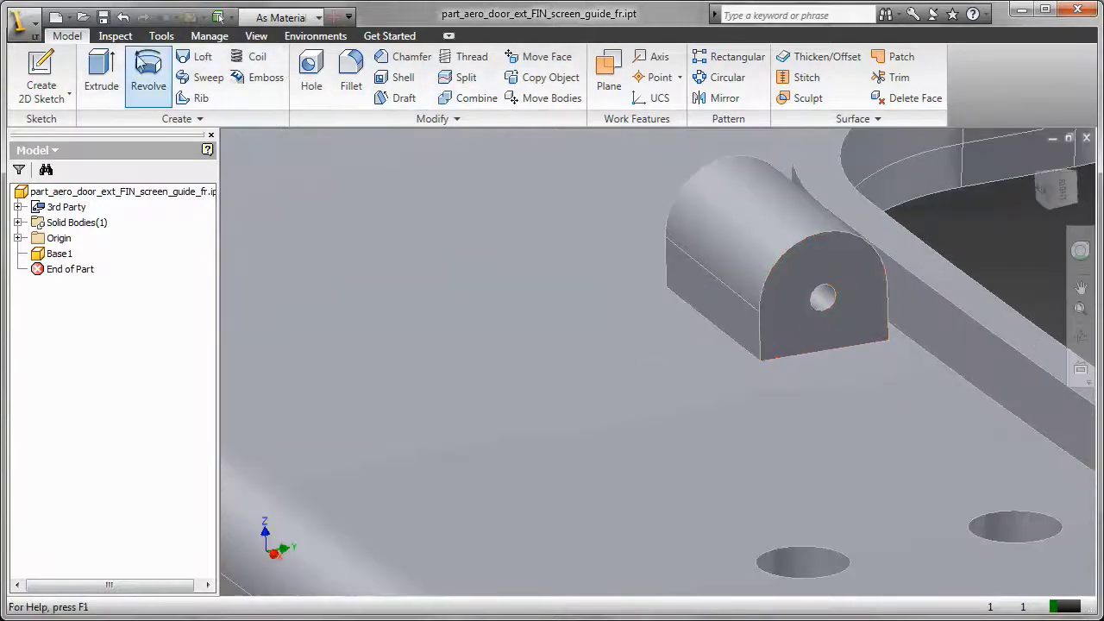
pyautogui.click(41, 74)
pyautogui.click(797, 266)
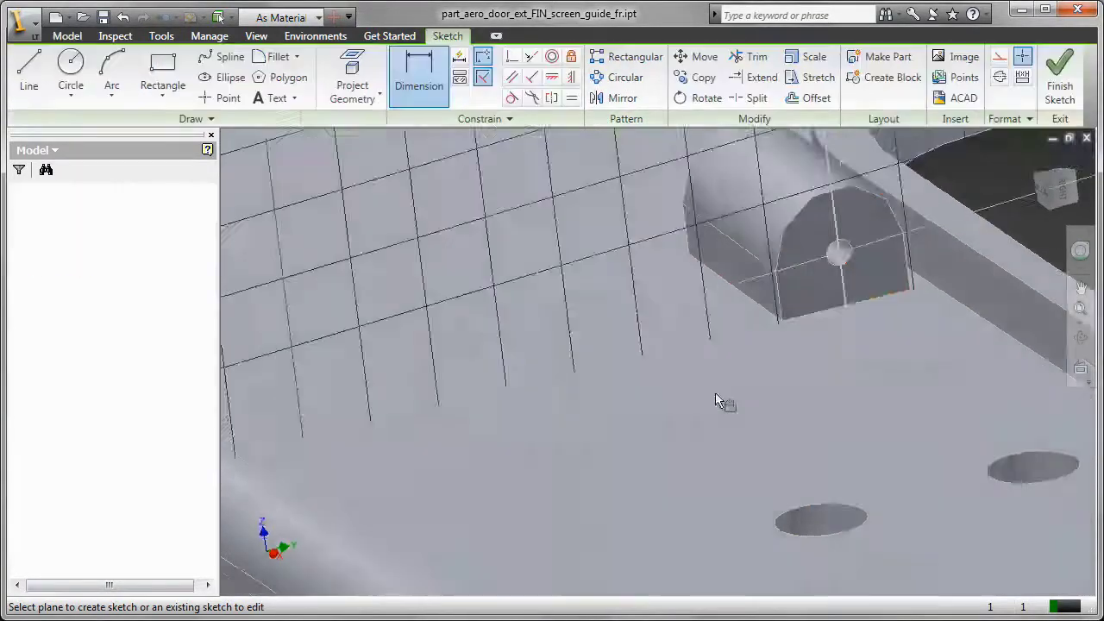
pyautogui.click(256, 35)
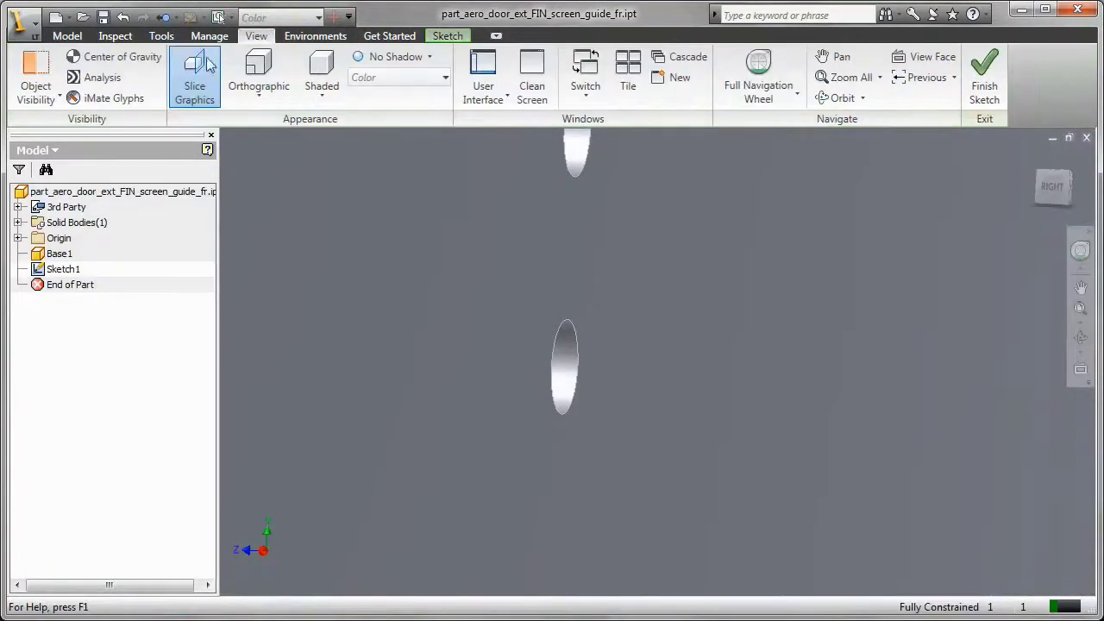
pyautogui.click(194, 76)
# Project the circular edge of the boss's hole into the sketch.
pyautogui.moveTo(800, 281); pyautogui.dragTo(753, 345, button='middle')
pyautogui.scroll(3, 816, 280)
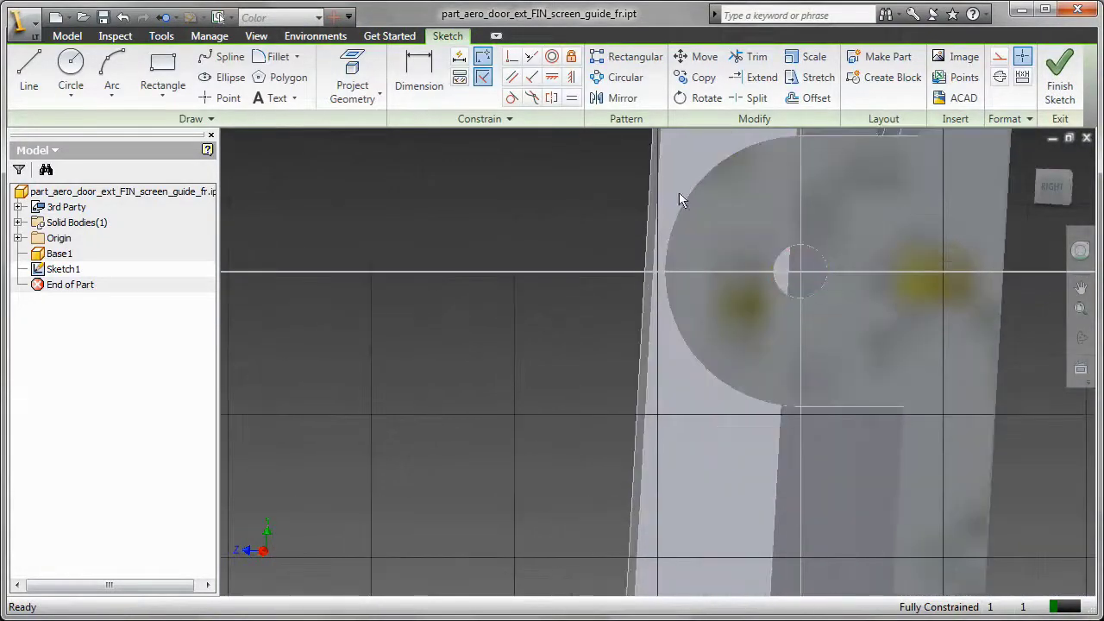
pyautogui.click(353, 86)
pyautogui.click(798, 250)
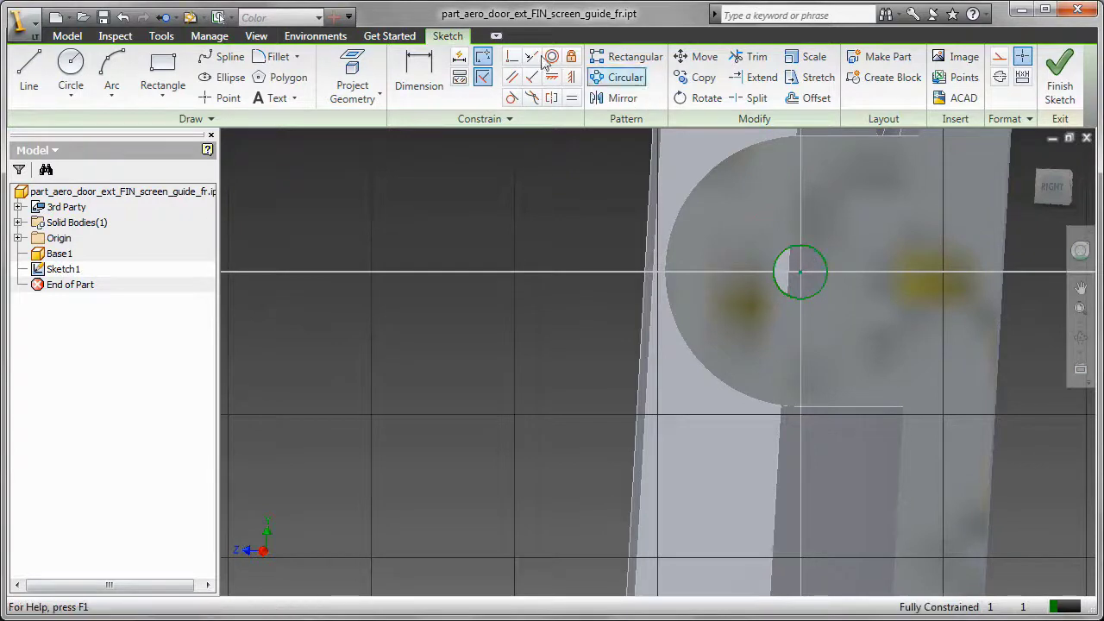
# Sketch a circle concentric with the projected hole, dimension its diameter to 2.25 mm and finish the sketch.
pyautogui.click(71, 74)
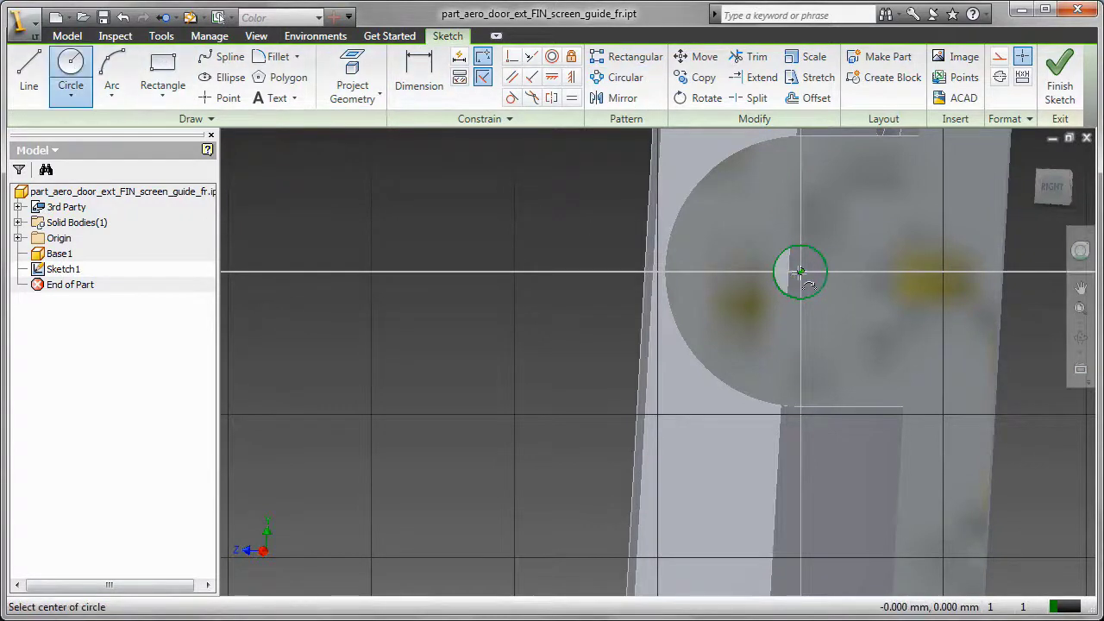
pyautogui.click(419, 78)
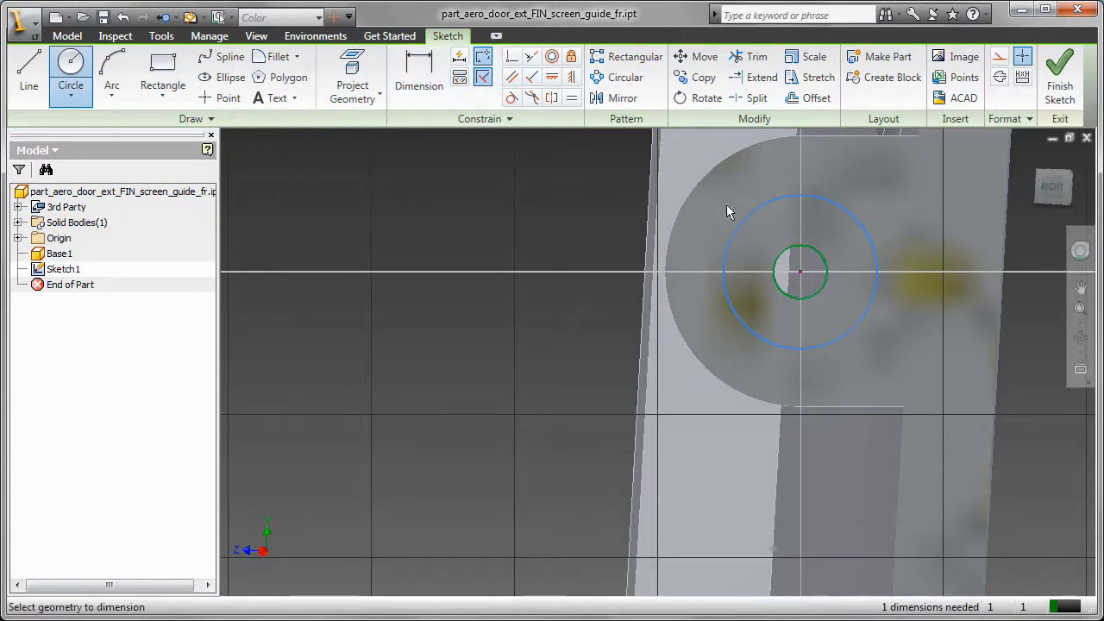
pyautogui.click(705, 192)
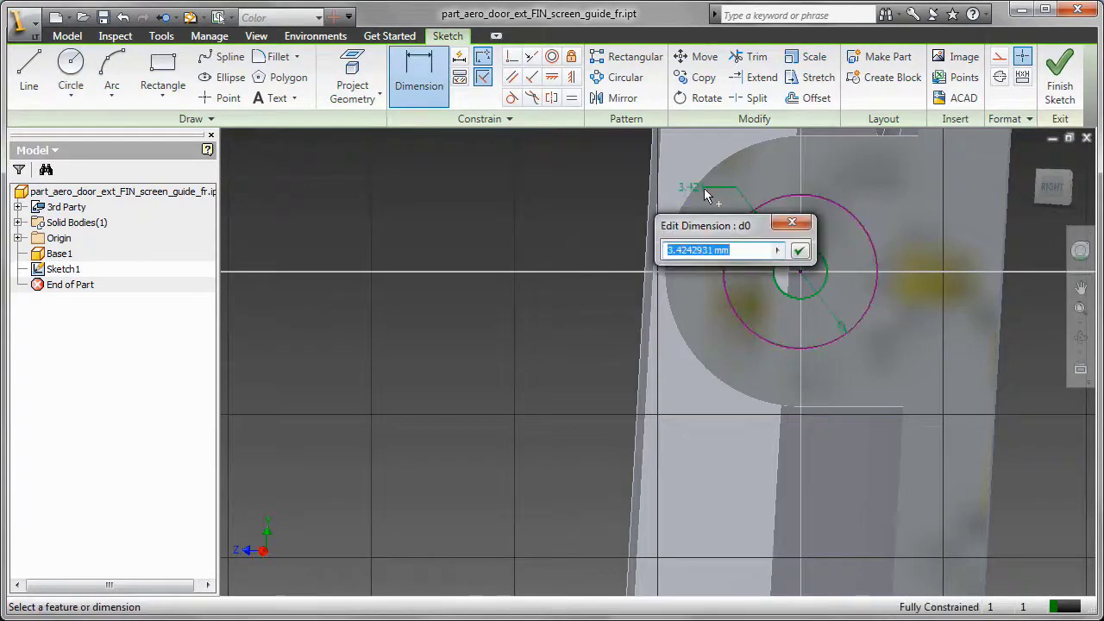
pyautogui.press('Return')
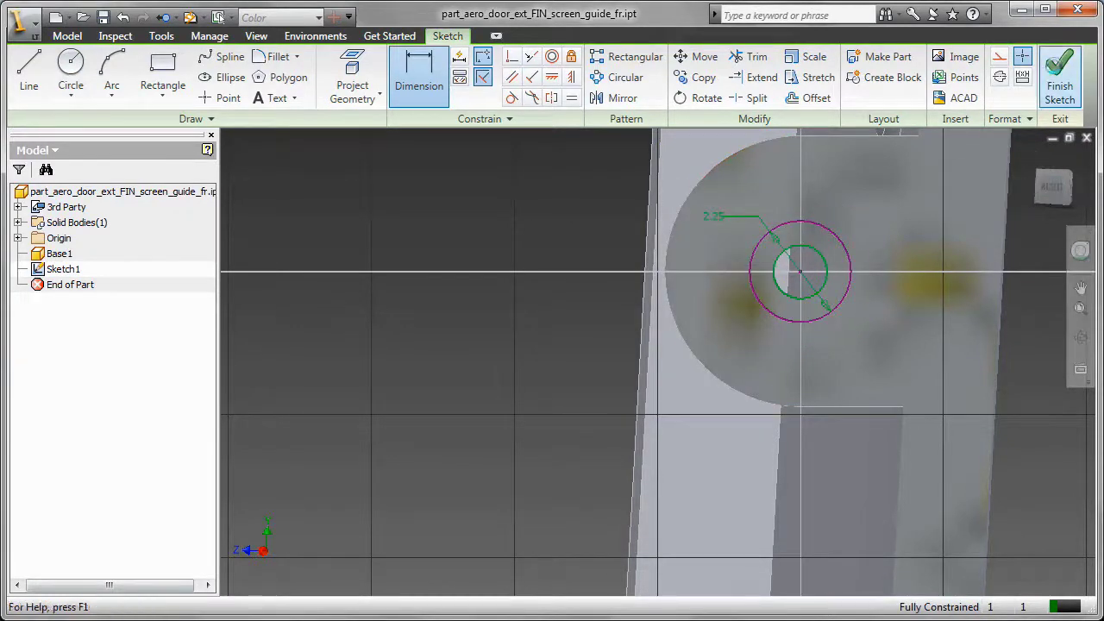
pyautogui.click(1060, 76)
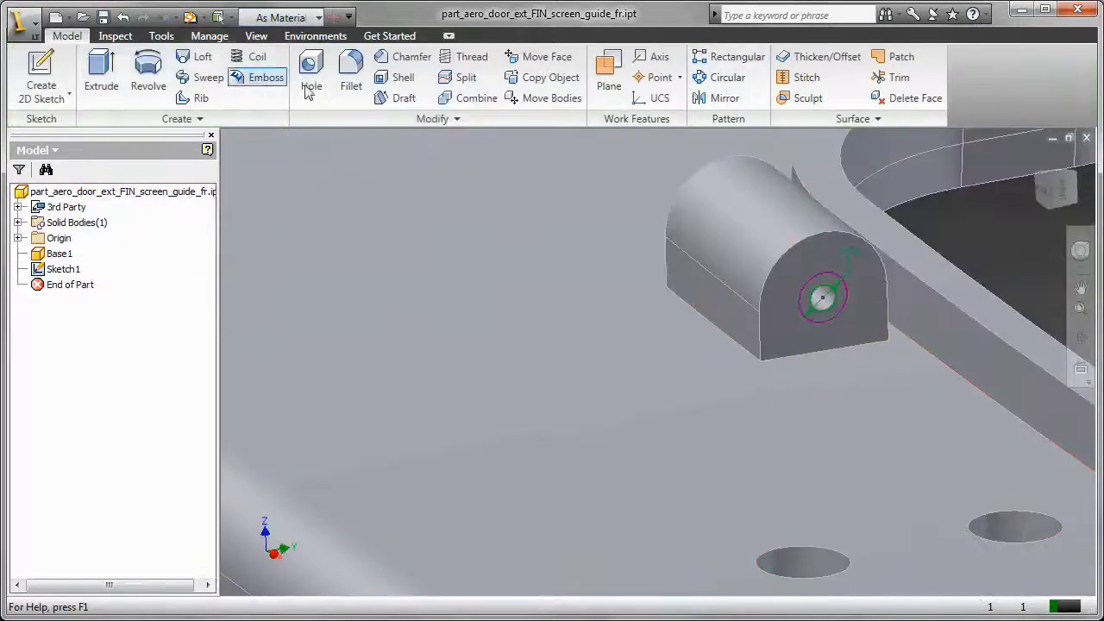
# Extrude the ring between the two circles as a cut into the boss, with the extent set to To Next.
pyautogui.click(101, 74)
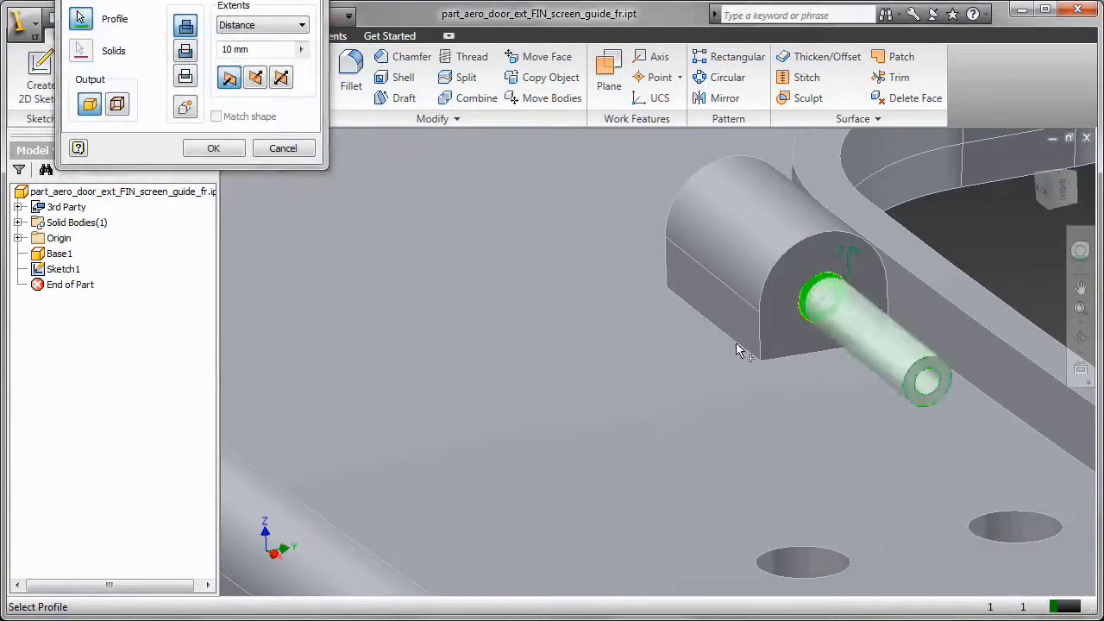
pyautogui.click(185, 51)
pyautogui.click(261, 25)
pyautogui.click(243, 41)
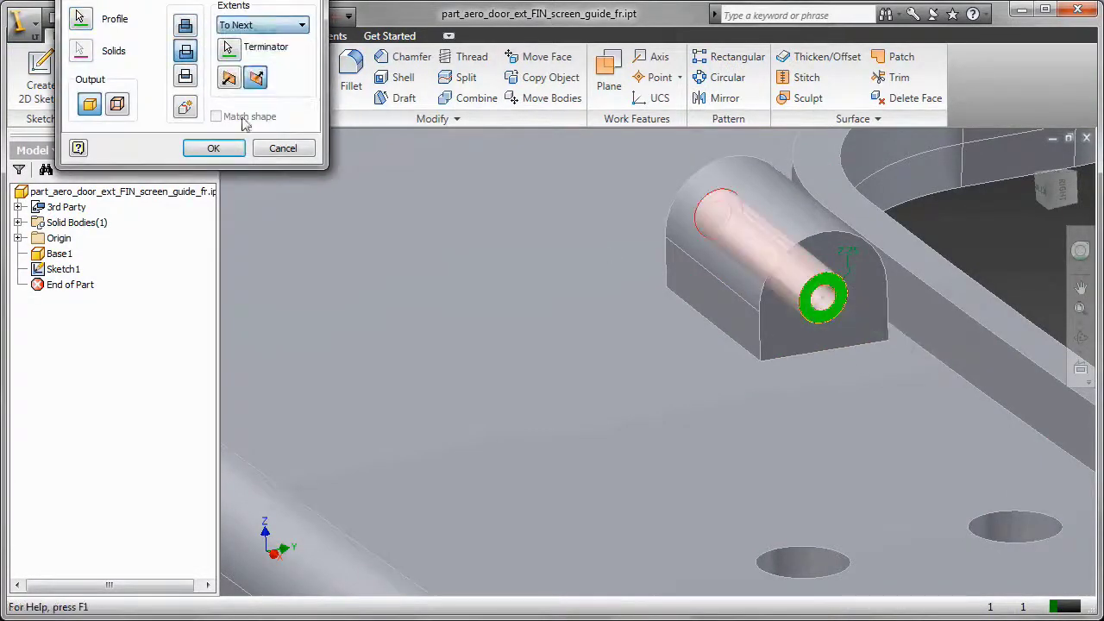
pyautogui.click(214, 149)
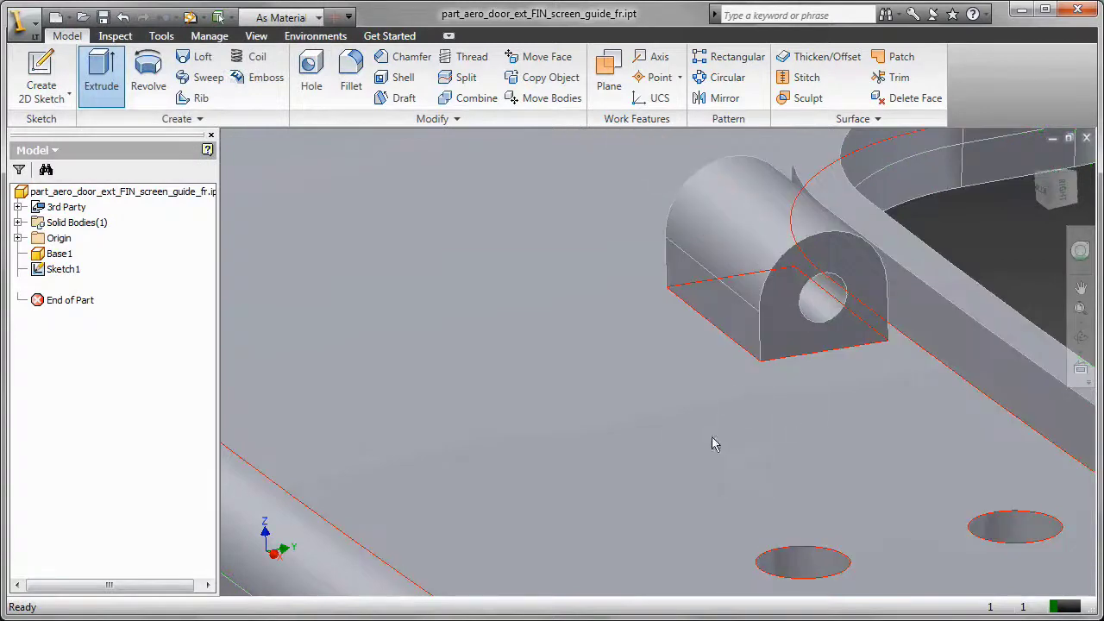
# Create a new drawing from the Standard.dwg template.
pyautogui.scroll(-5, 576, 445)
pyautogui.keyDown('shift'); pyautogui.moveTo(610, 468); pyautogui.dragTo(680, 446, button='middle'); pyautogui.keyUp('shift')
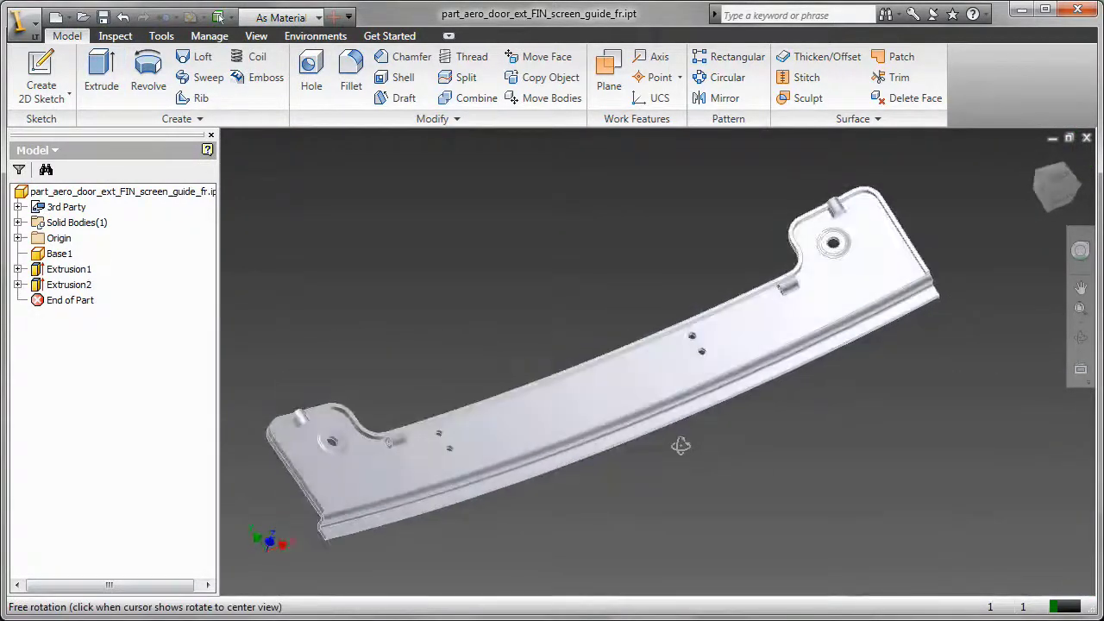
pyautogui.click(19, 20)
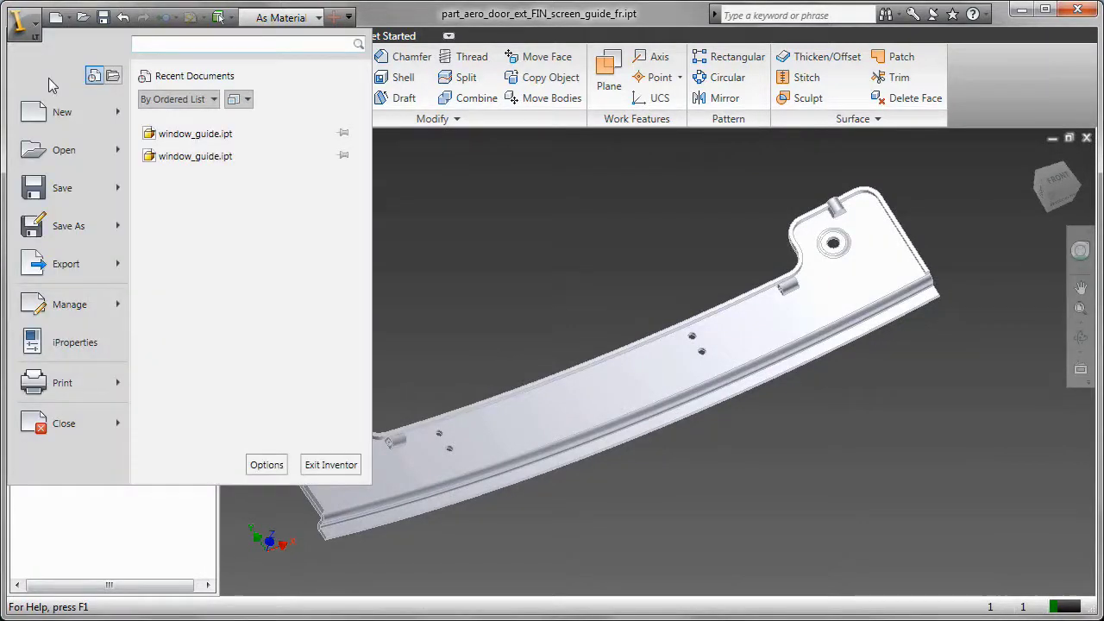
pyautogui.click(110, 119)
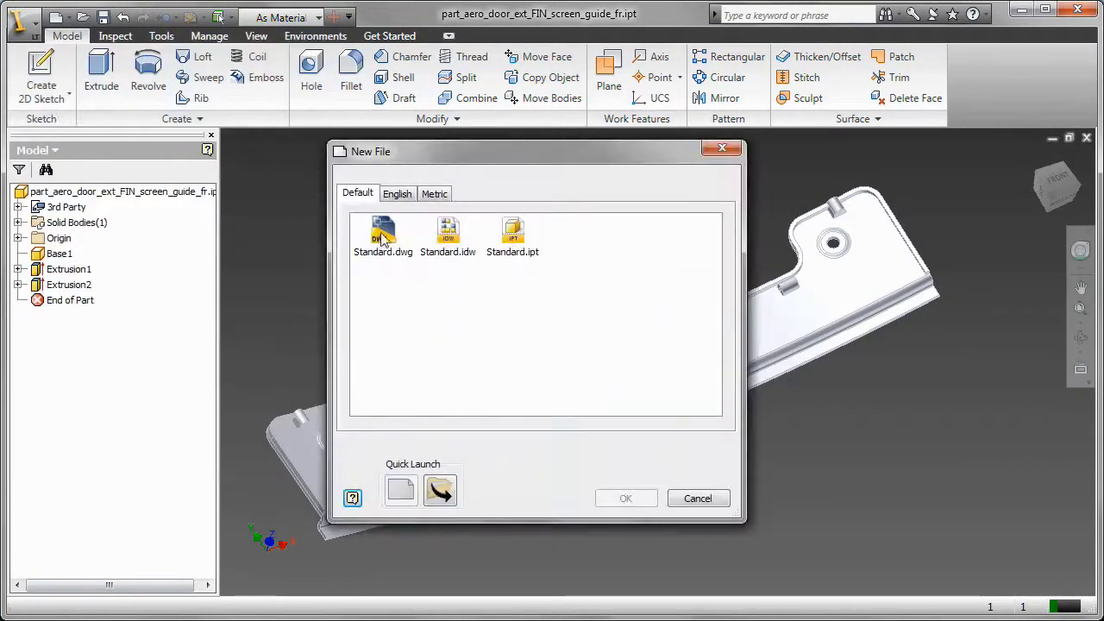
pyautogui.click(382, 236)
pyautogui.click(637, 501)
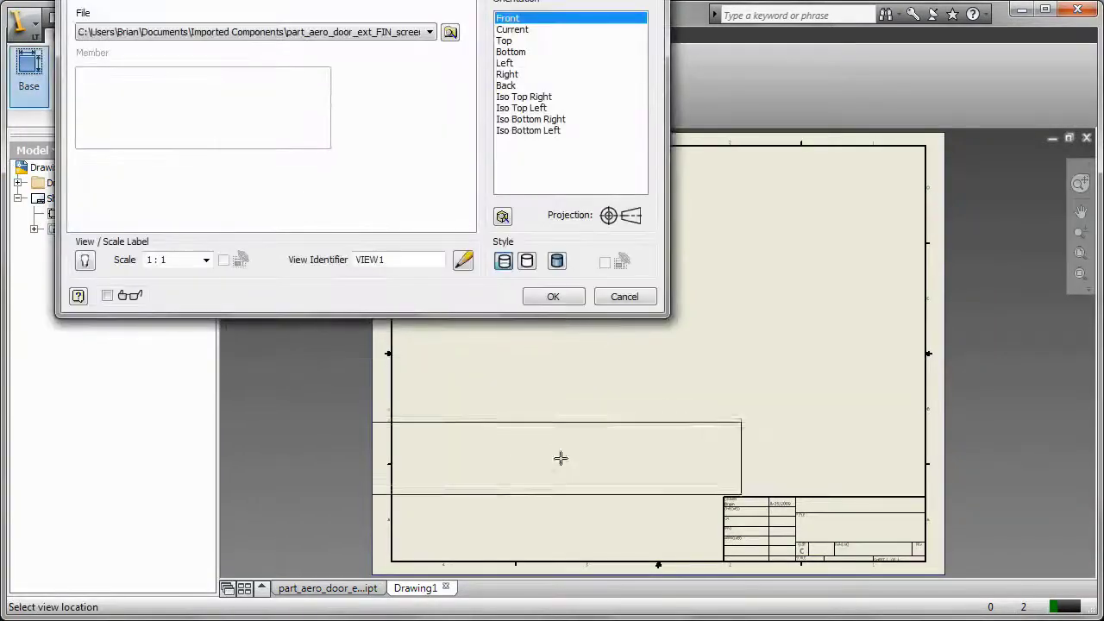
# Place a front base view of the part at 1/2 scale with hidden lines removed, in the sheet's lower left area.
pyautogui.click(206, 261)
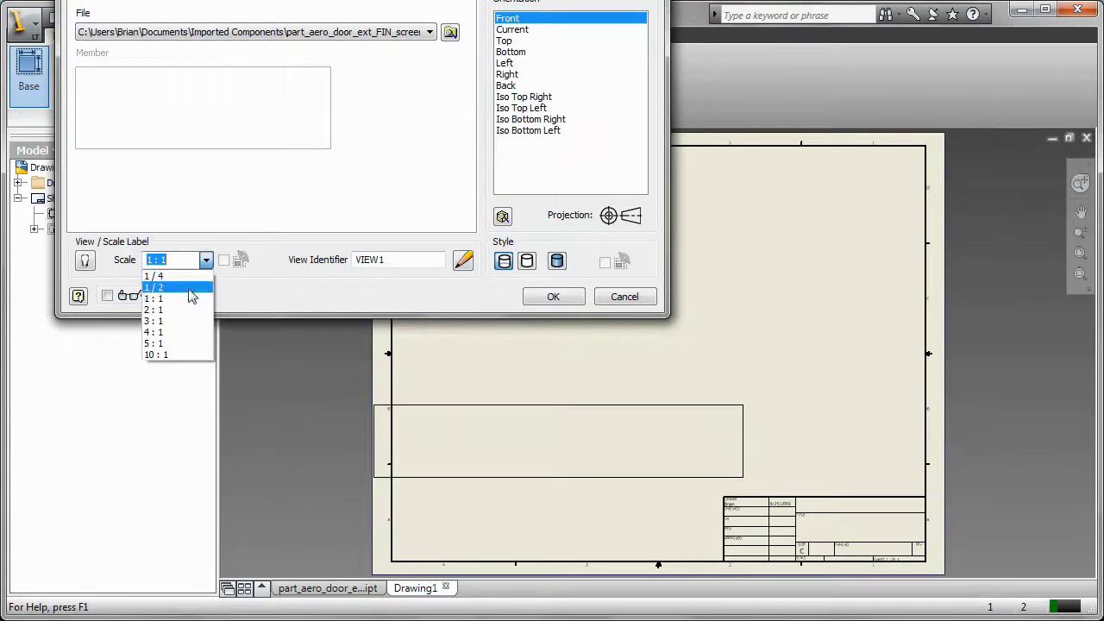
pyautogui.click(190, 288)
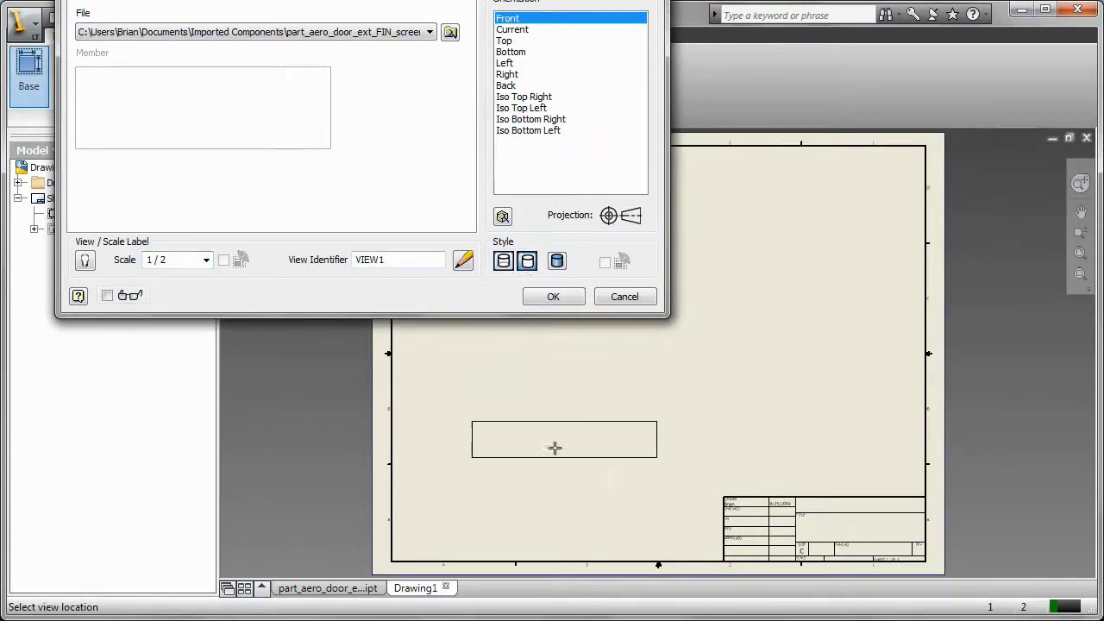
pyautogui.click(546, 447)
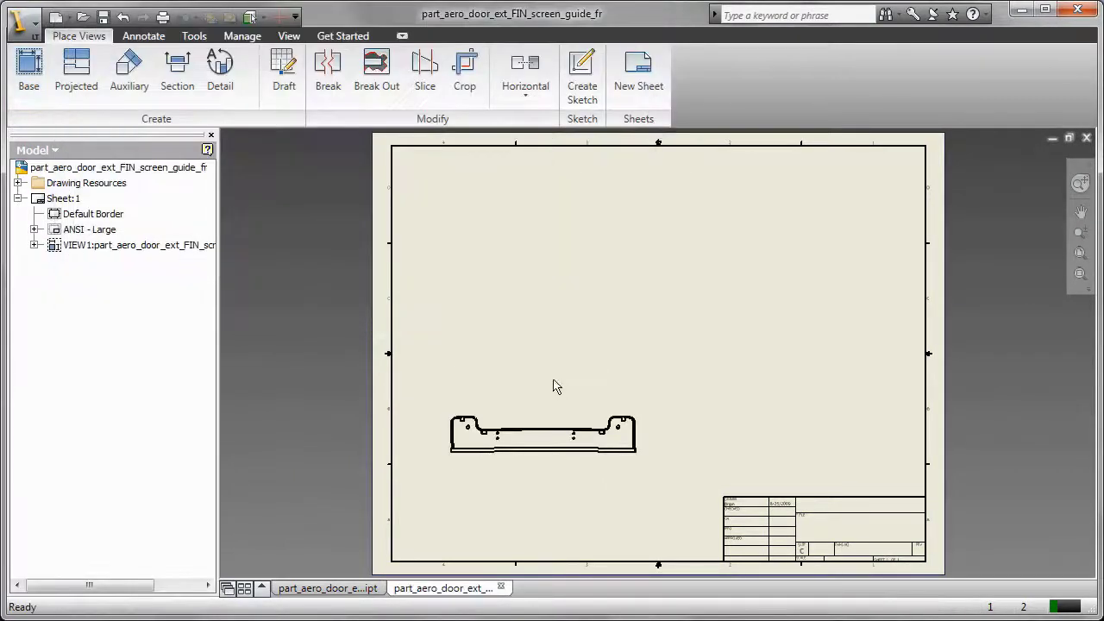
# Create a projected top view above the front view and an isometric view in the sheet's upper right area.
pyautogui.click(77, 70)
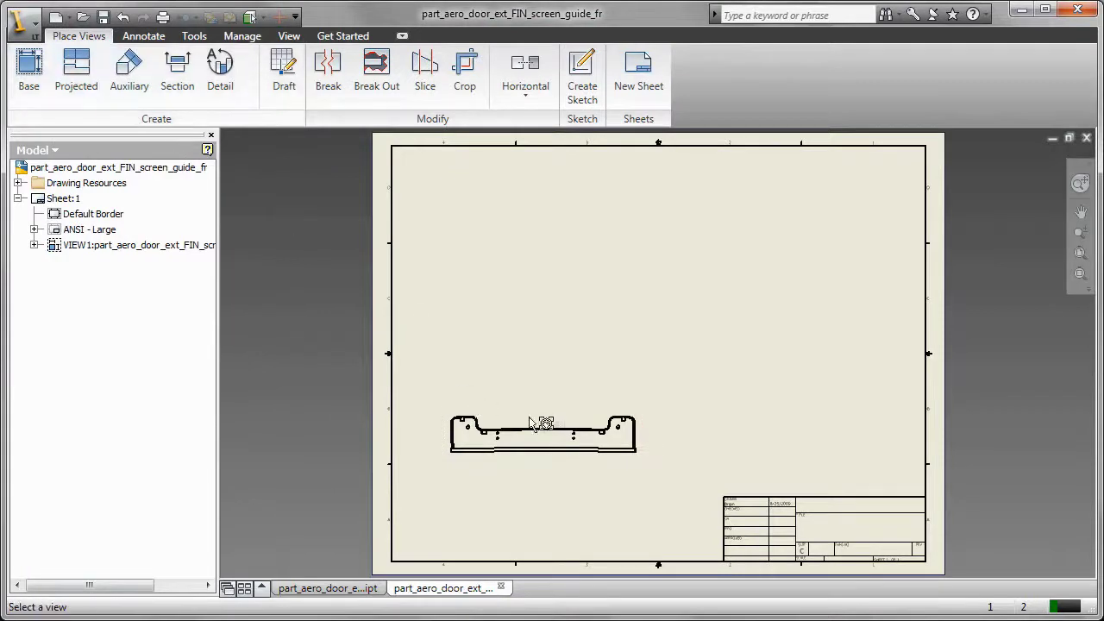
pyautogui.click(545, 269)
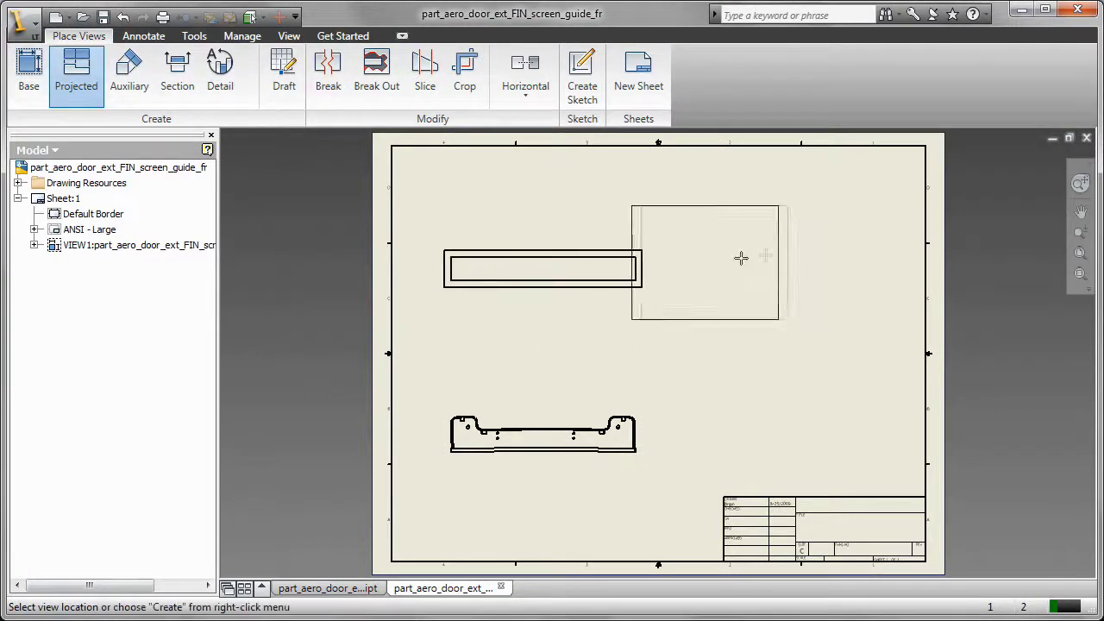
pyautogui.click(801, 253)
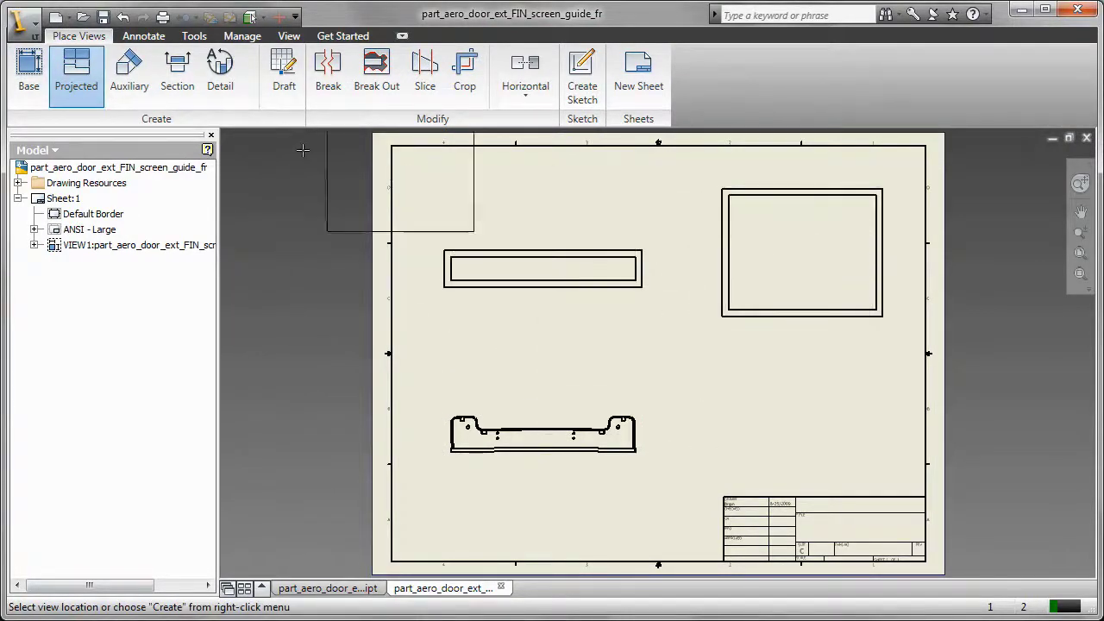
pyautogui.rightClick(639, 346)
pyautogui.click(666, 353)
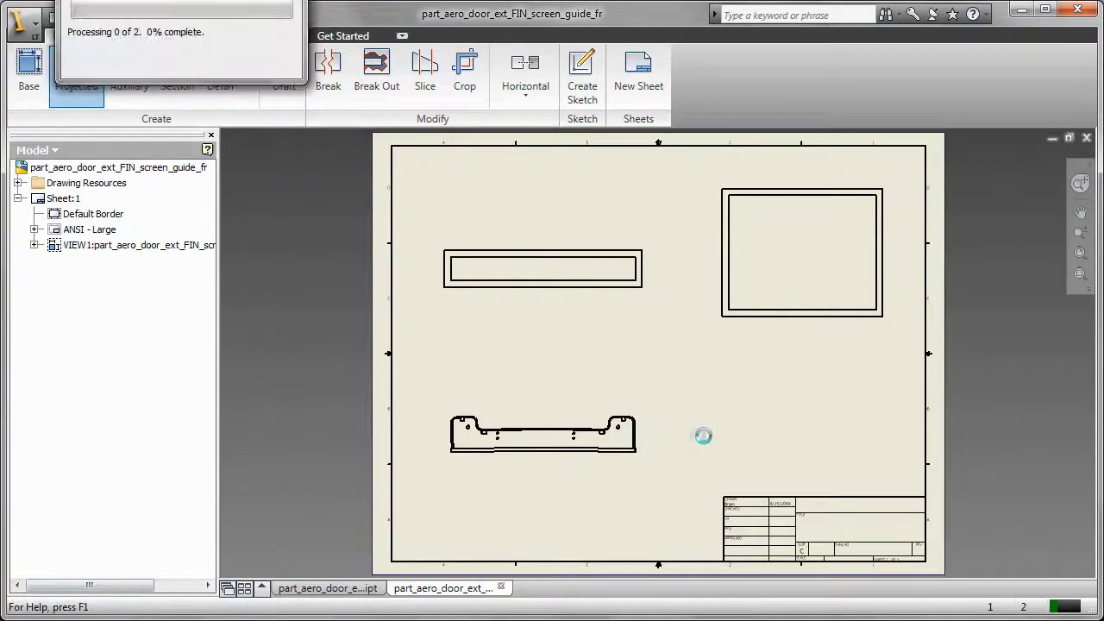
# Dimension the overall width of the part below the front view, accepting the default dimension text.
pyautogui.scroll(5, 700, 448)
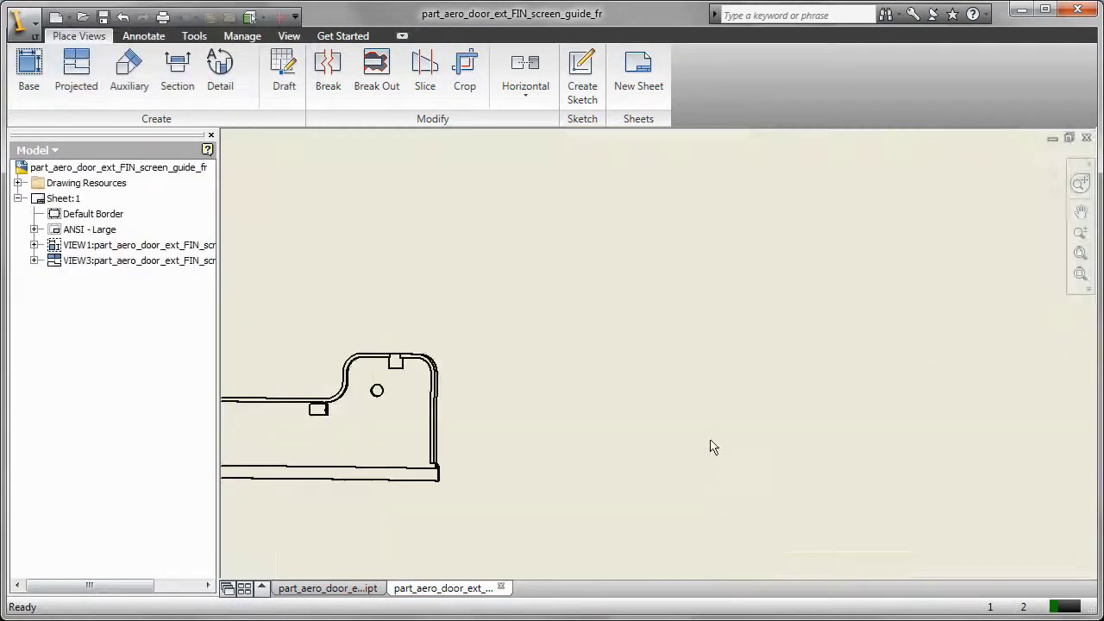
pyautogui.press('F2')
pyautogui.moveTo(653, 463); pyautogui.dragTo(864, 441)
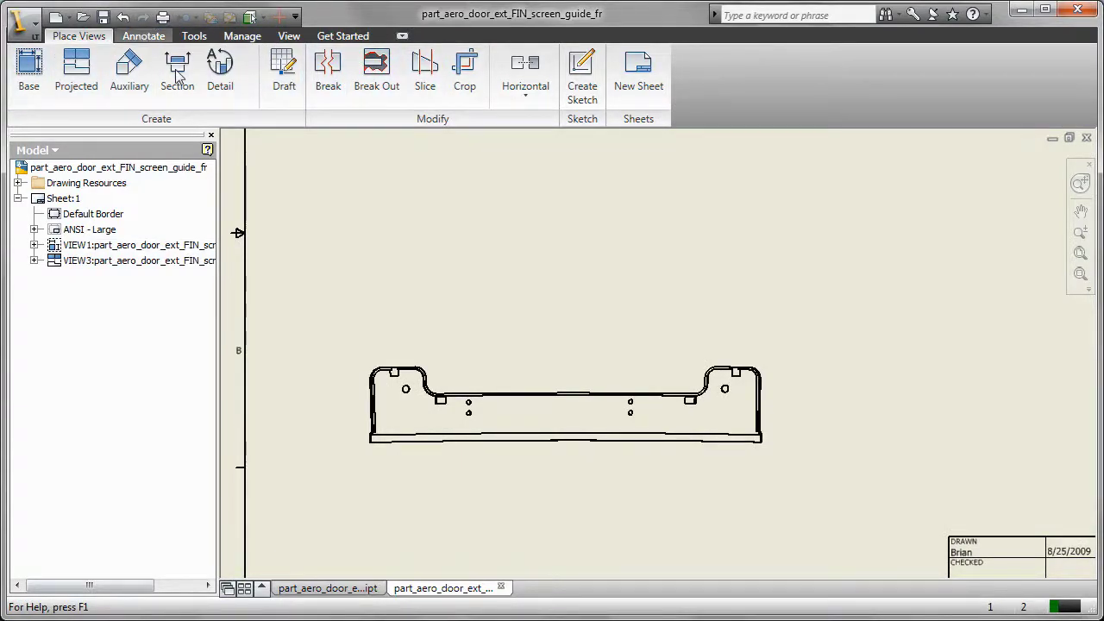
pyautogui.press('d')
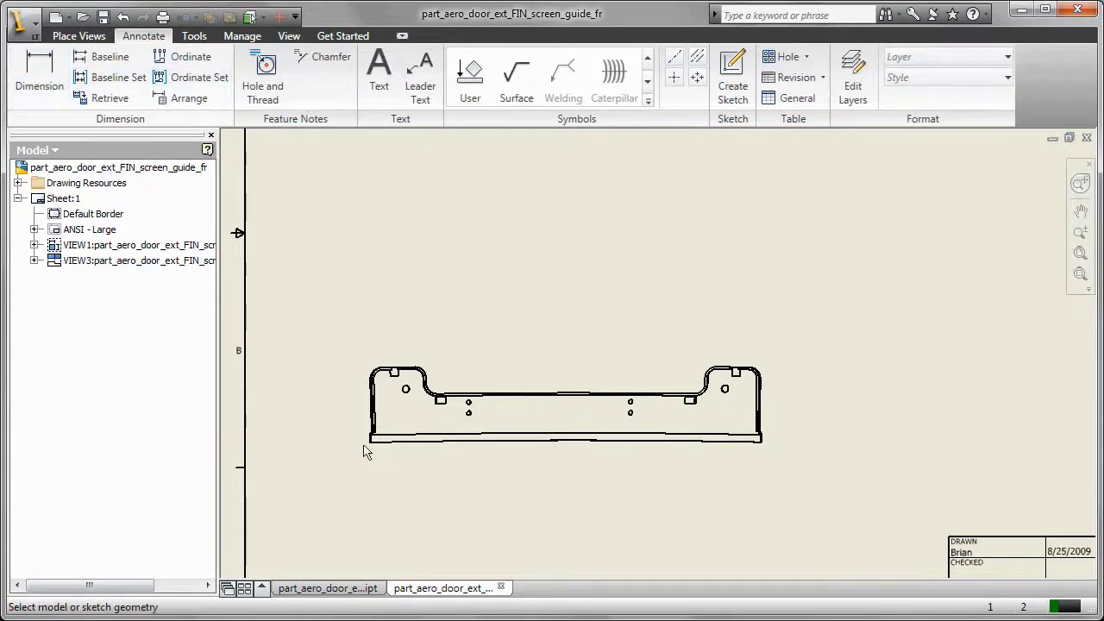
pyautogui.click(384, 451)
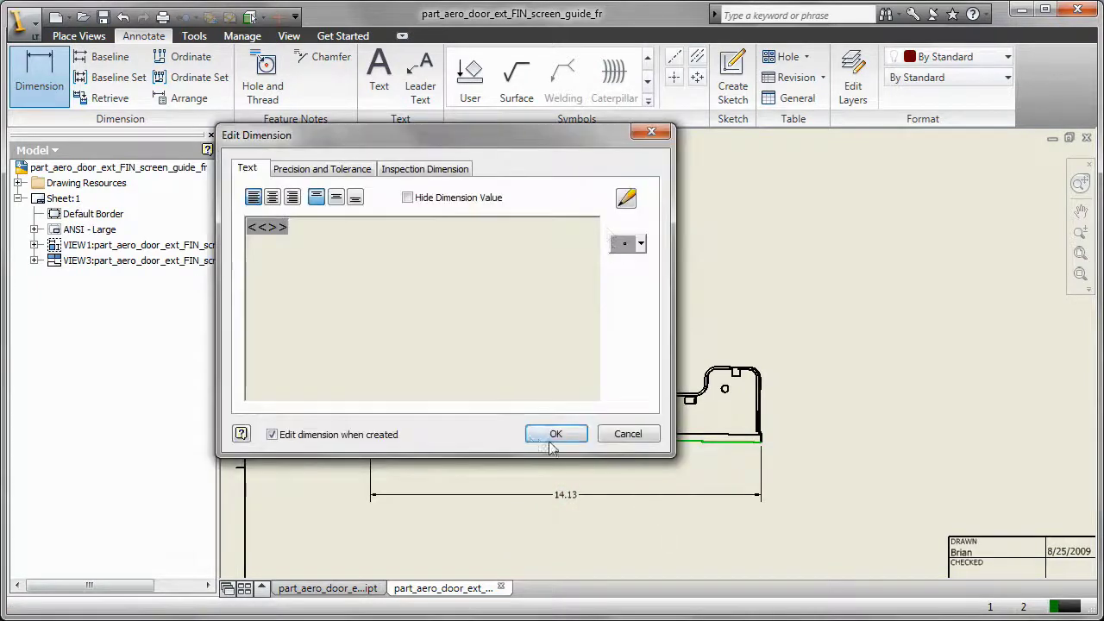
pyautogui.click(556, 434)
pyautogui.press('Escape')
# Create a section view from a vertical cutting line through the middle of the front view and place it beside that view.
pyautogui.press('Home')
pyautogui.click(77, 38)
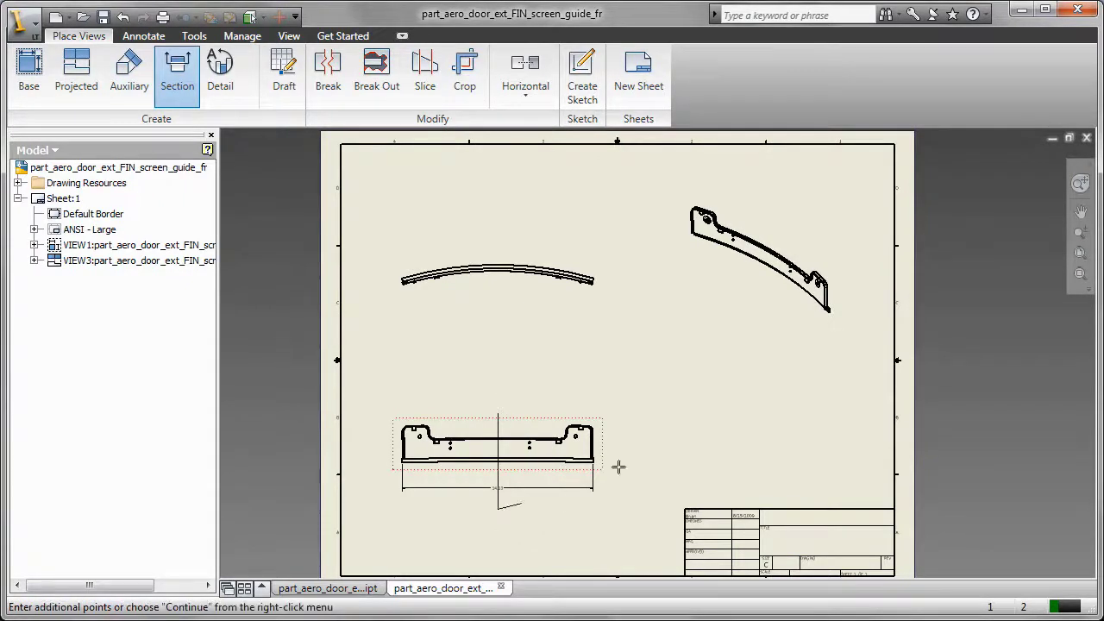
pyautogui.rightClick(702, 458)
pyautogui.click(743, 468)
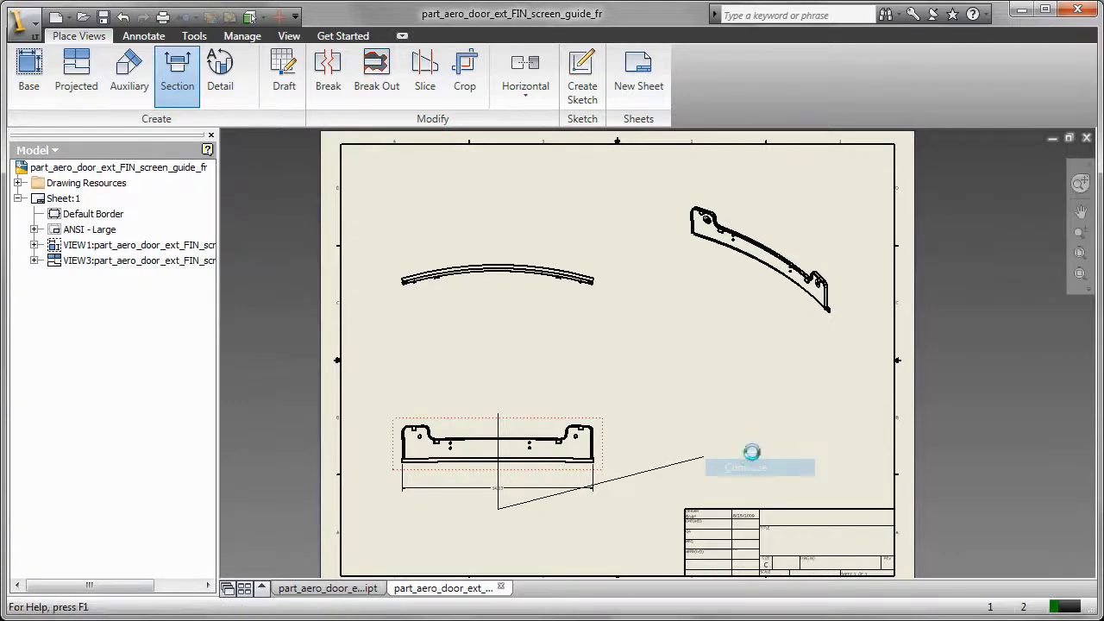
pyautogui.click(762, 449)
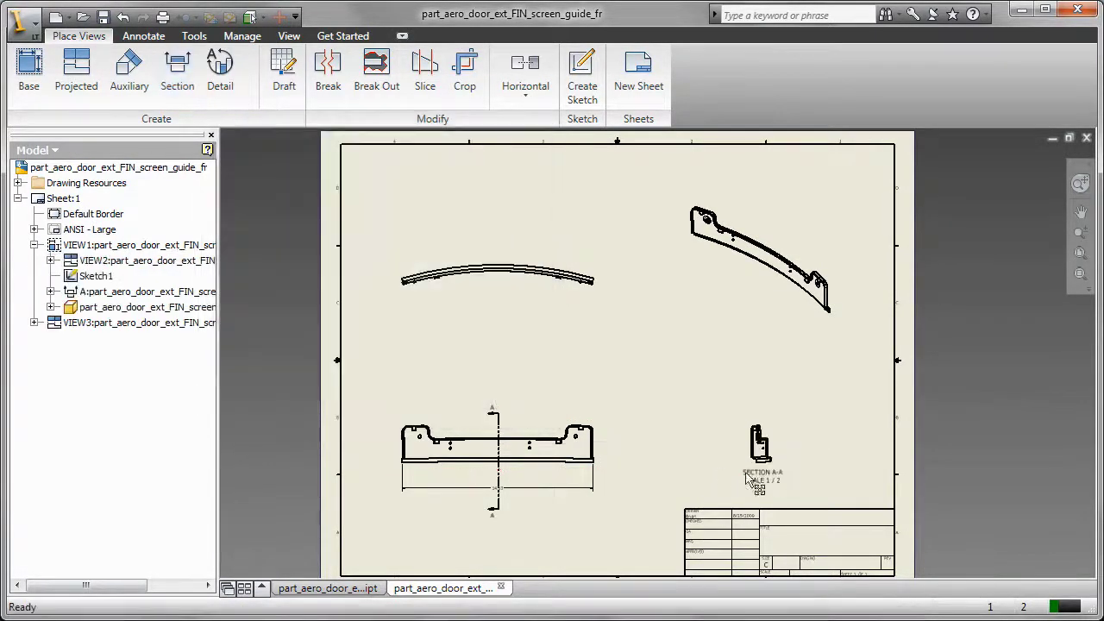
# Add a diameter dimension to the small boss hole in section view A-A, accepting the default dimension text.
pyautogui.scroll(5, 759, 465)
pyautogui.scroll(3, 779, 422)
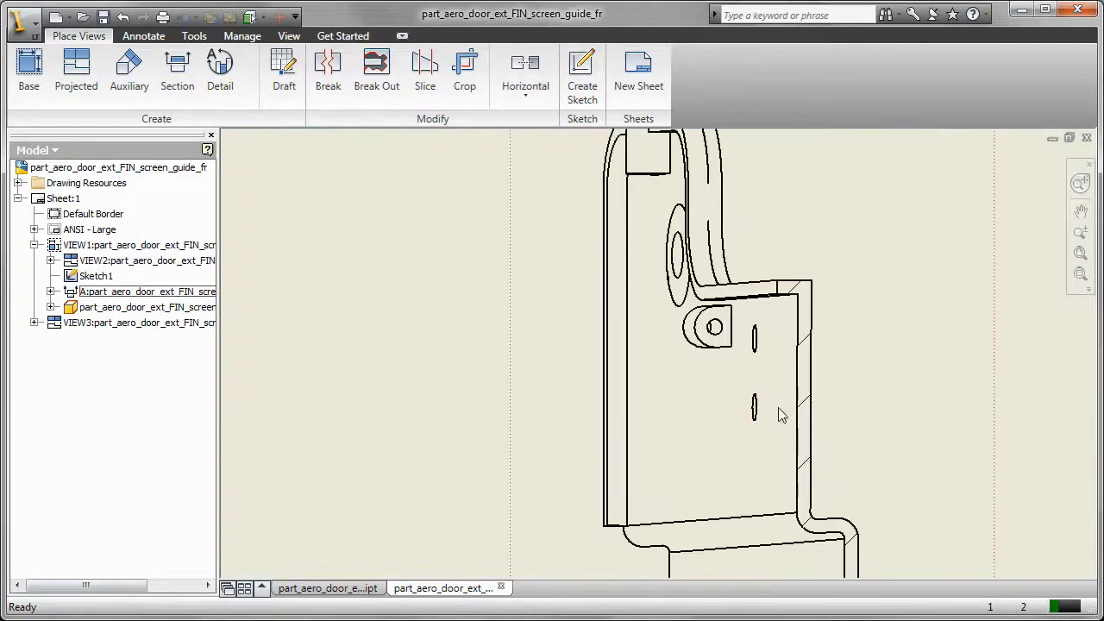
pyautogui.scroll(-5, 779, 405)
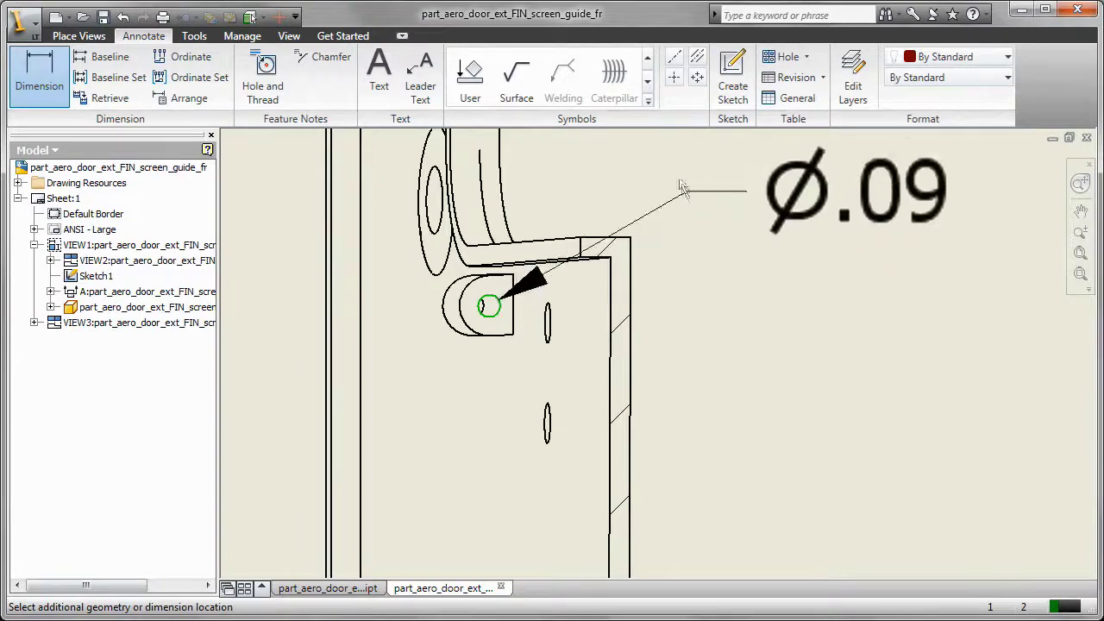
pyautogui.click(613, 181)
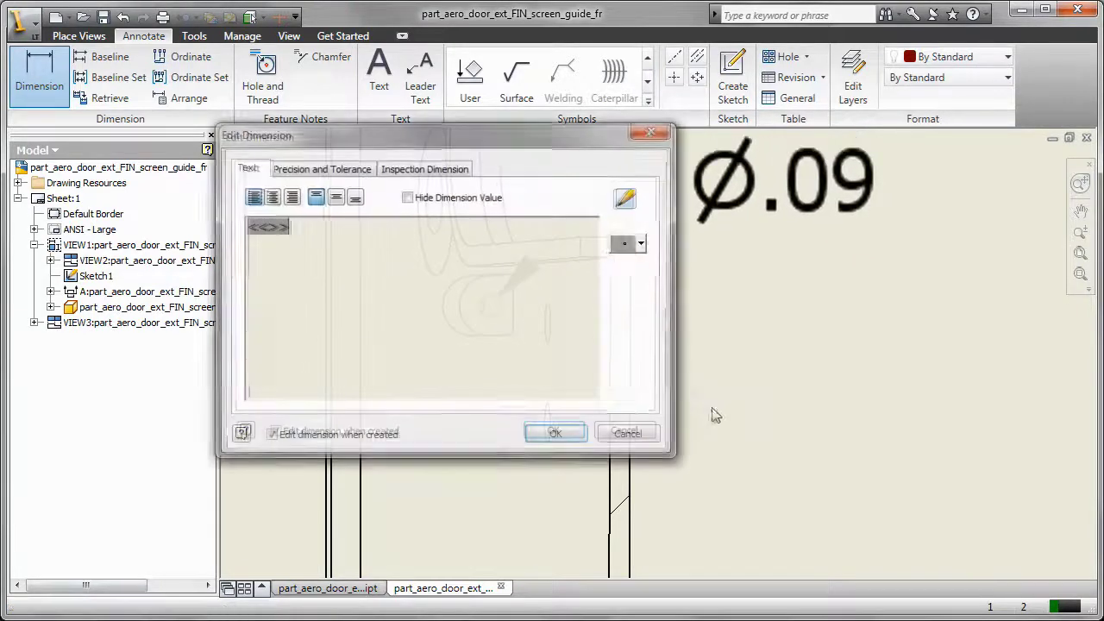
pyautogui.click(557, 431)
pyautogui.scroll(-5, 806, 441)
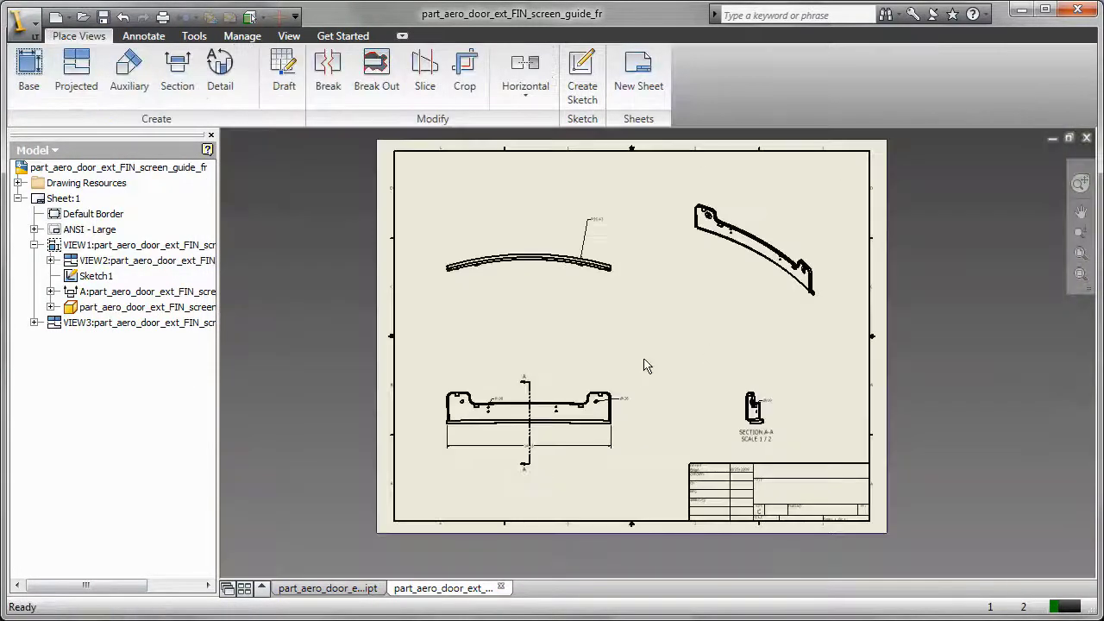
# Save the drawing as part_aero_door_ext_FIN_screen_guide_fr.dwg in the Door Panel folder on the desktop.
pyautogui.moveTo(646, 365); pyautogui.dragTo(652, 394, button='middle')
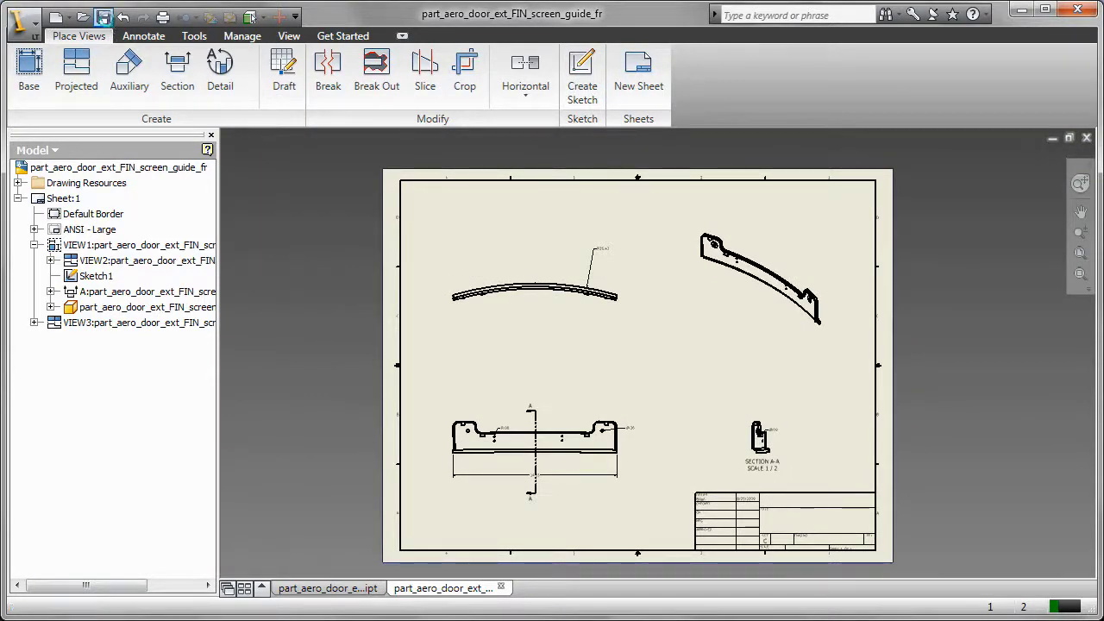
pyautogui.click(103, 18)
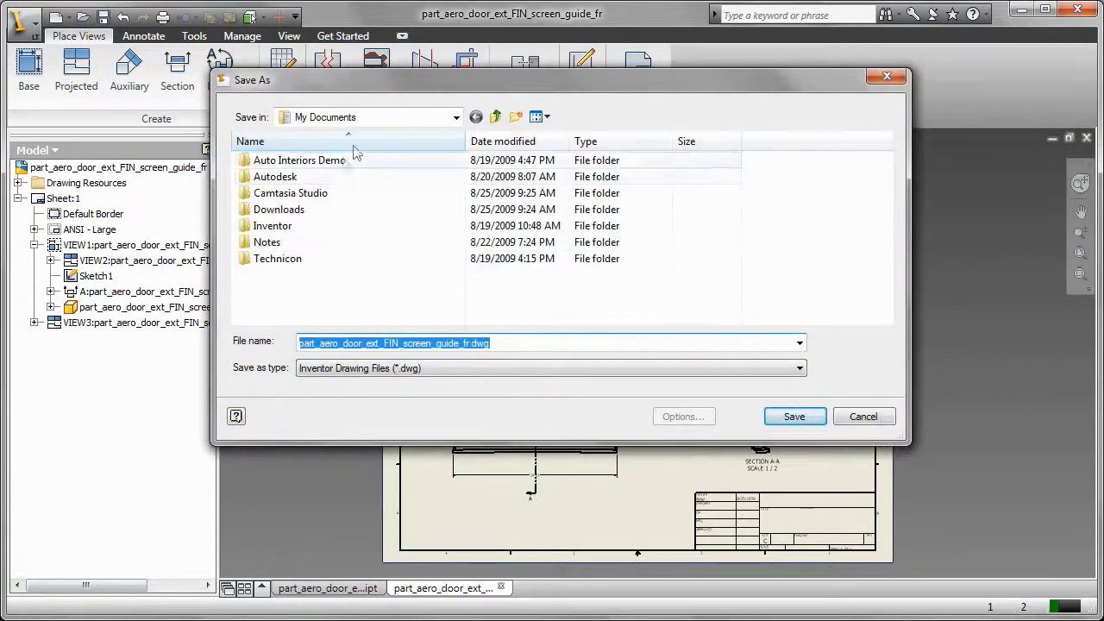
pyautogui.click(455, 117)
pyautogui.click(379, 149)
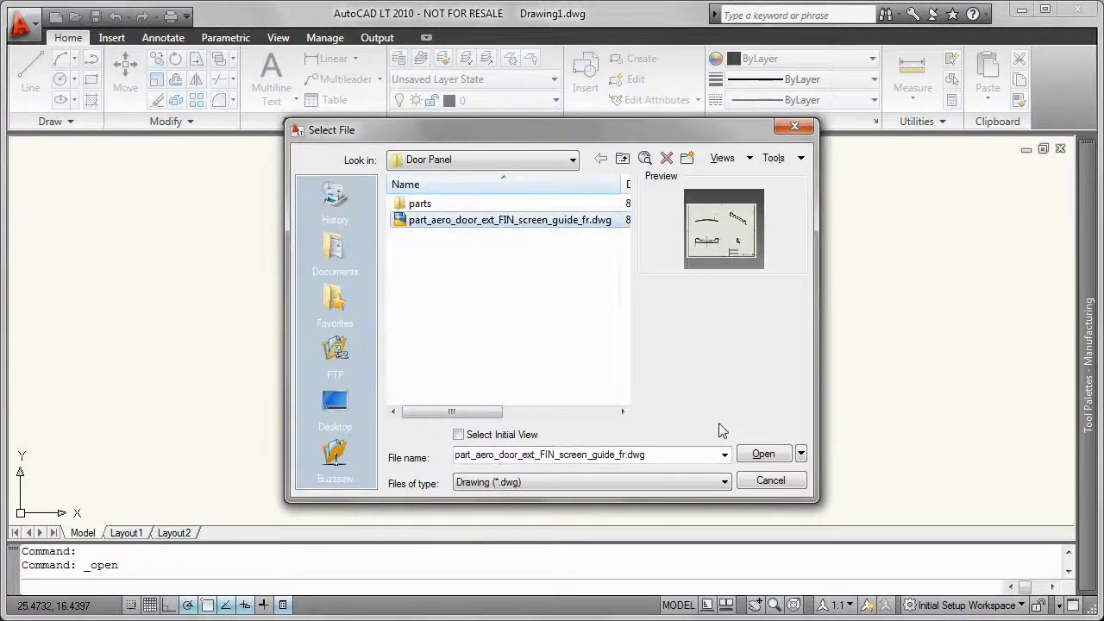
# Switch to AutoCAD LT and open part_aero_door_ext_FIN_screen_guide_fr.dwg from the Door Panel folder.
pyautogui.click(759, 454)
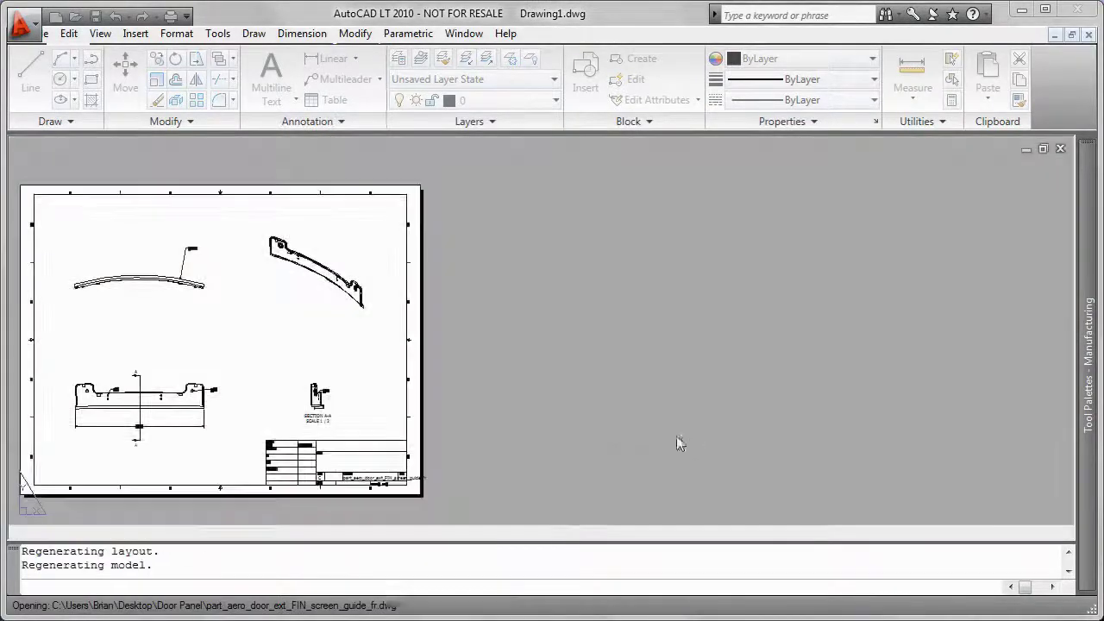
pyautogui.moveTo(84, 306); pyautogui.dragTo(322, 305, button='middle')
pyautogui.scroll(5, 322, 306)
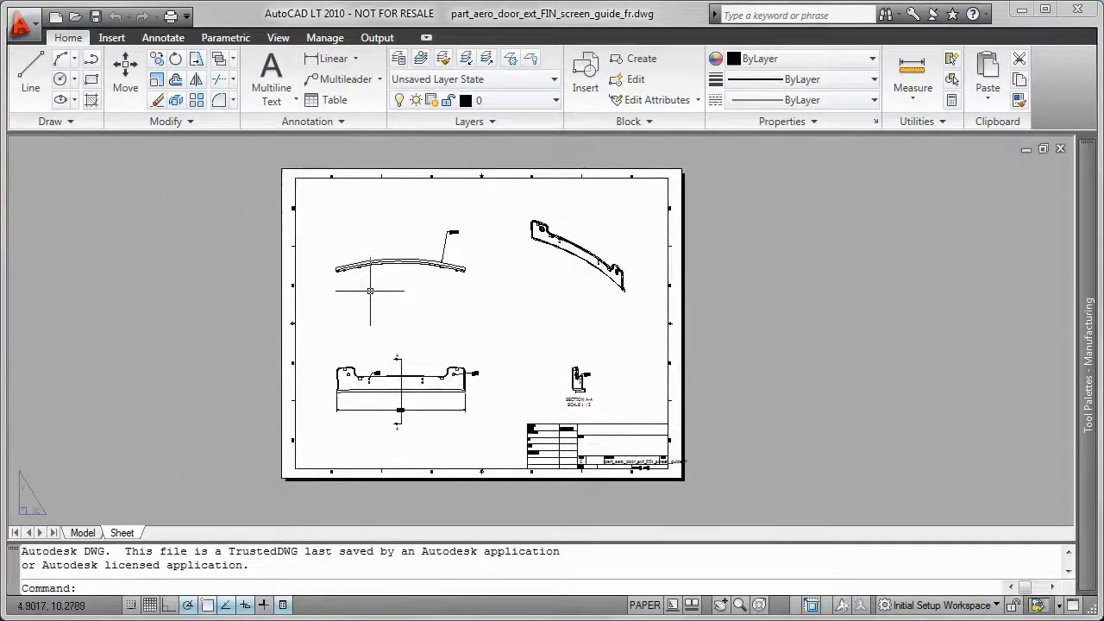
# Delete the R.08 radius dimension from the small hole in the front view.
pyautogui.moveTo(380, 326); pyautogui.dragTo(414, 69, button='middle')
pyautogui.scroll(4, 436, 365)
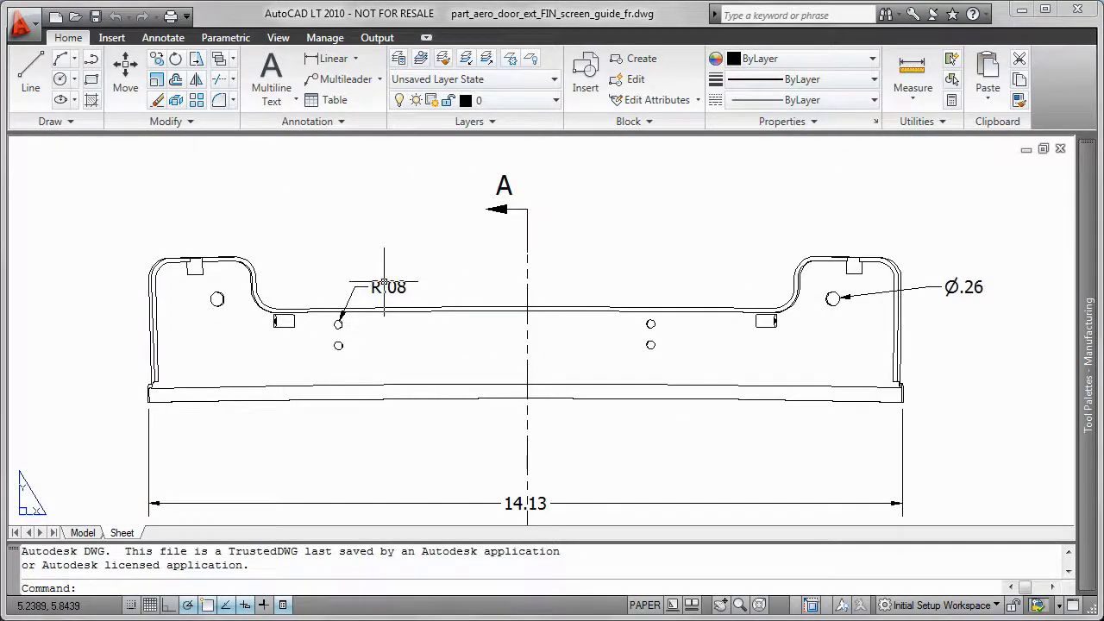
pyautogui.click(384, 285)
pyautogui.click(389, 285)
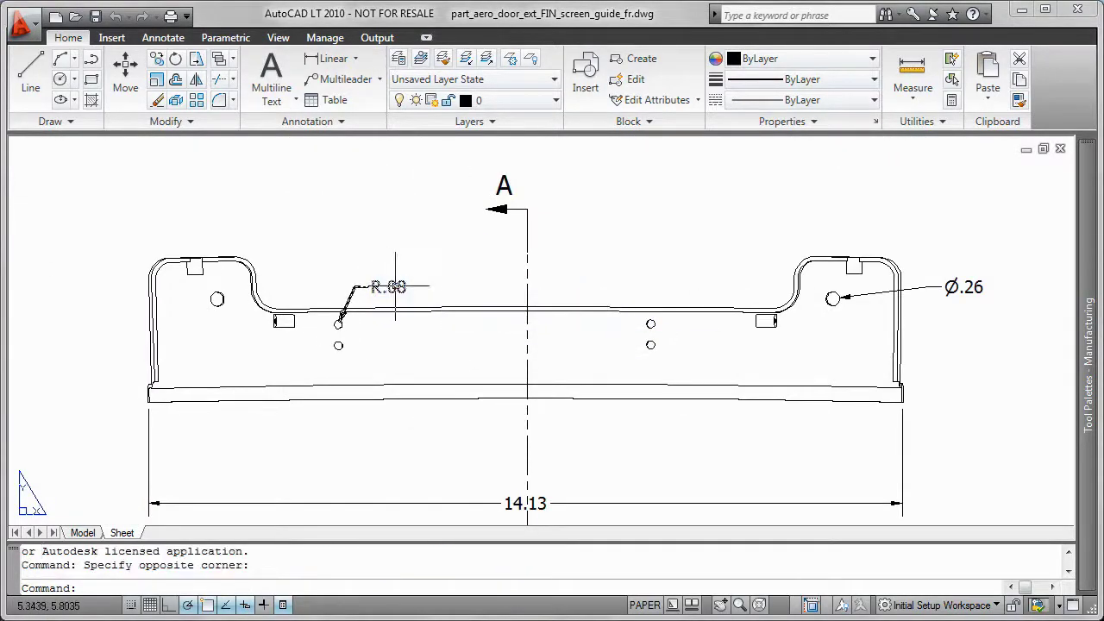
pyautogui.click(327, 57)
pyautogui.scroll(5, 130, 406)
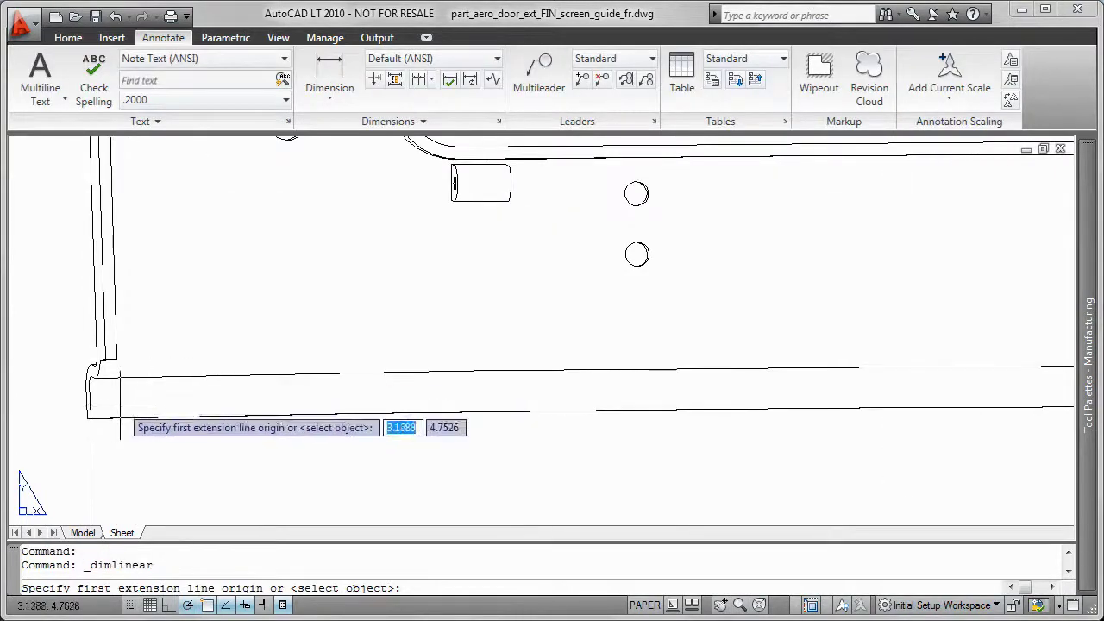
pyautogui.scroll(-5, 118, 407)
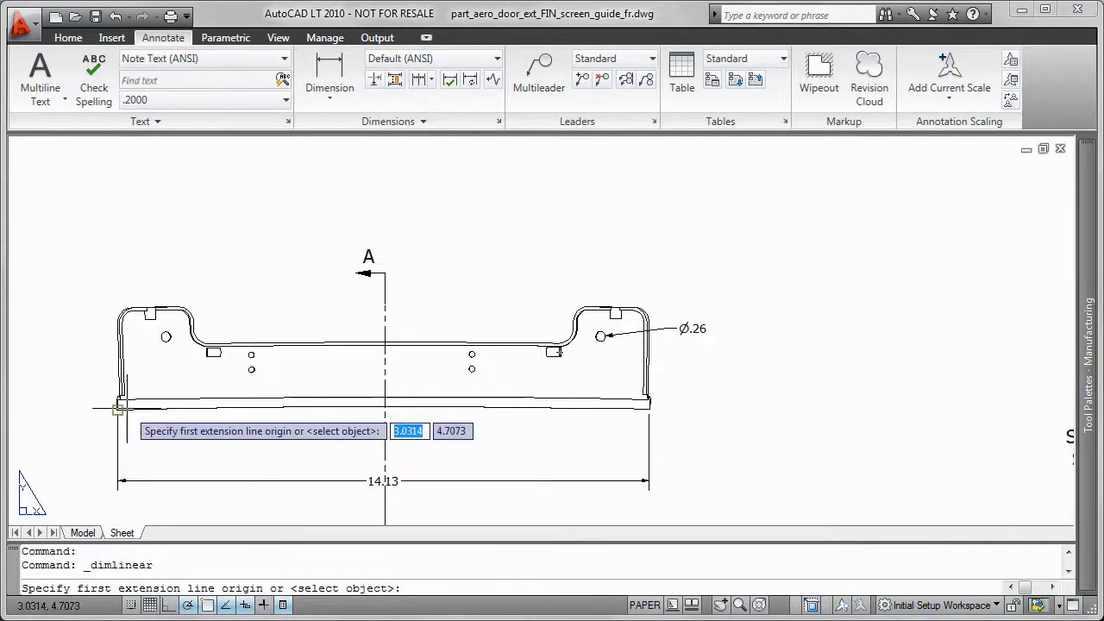
pyautogui.scroll(-4, 329, 306)
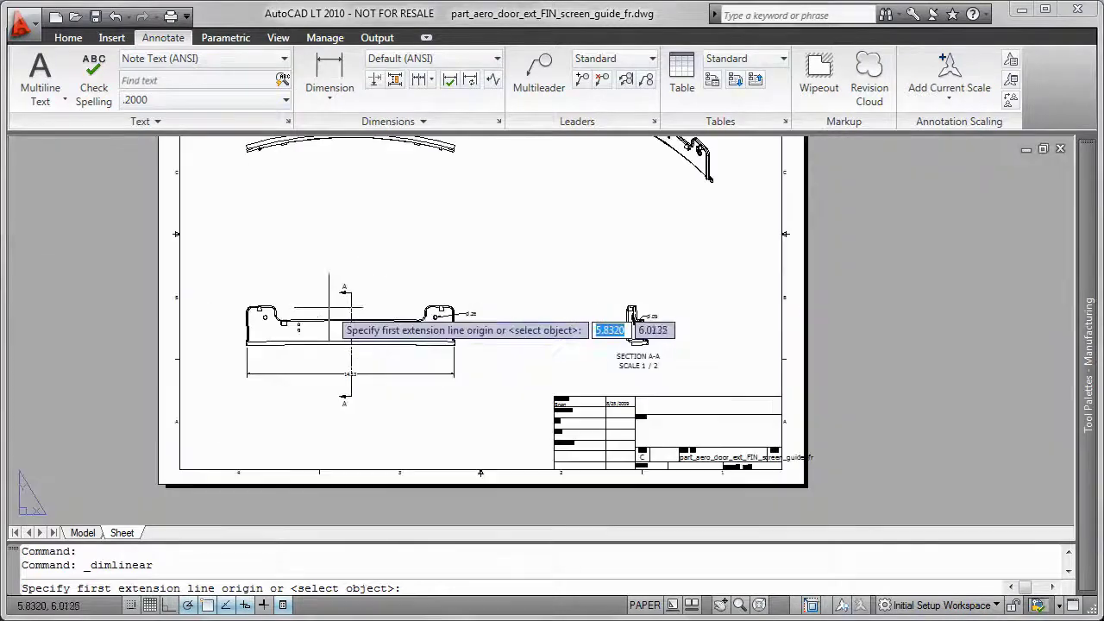
pyautogui.scroll(2, 328, 307)
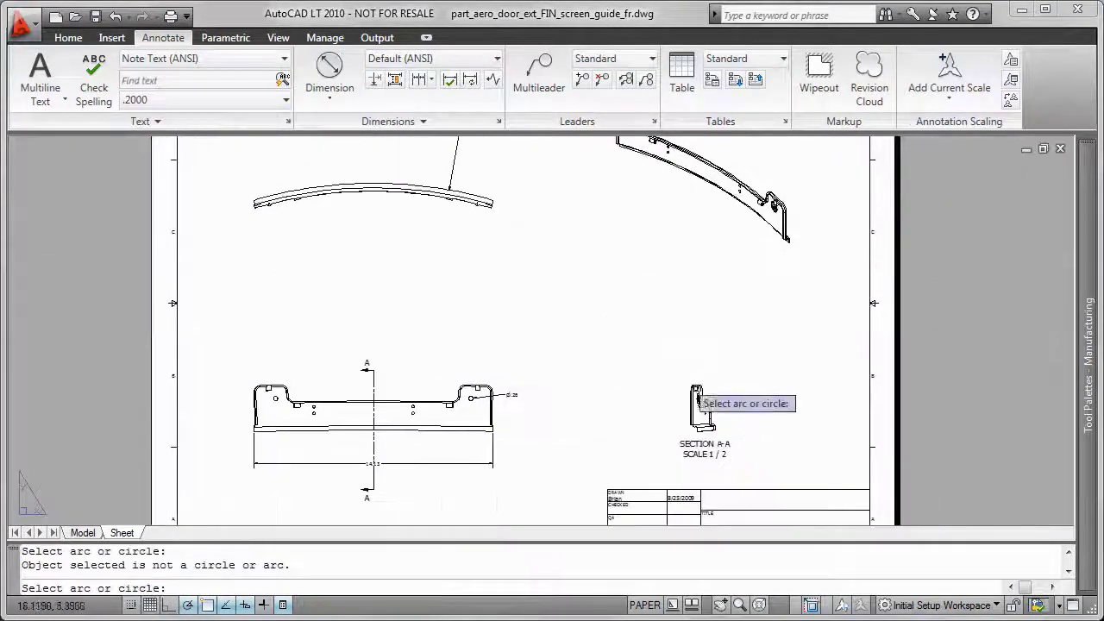
# Add a horizontal linear dimension across the thickness of the hatched wall in section A-A, with its text outside the part.
pyautogui.scroll(5, 713, 426)
pyautogui.scroll(3, 653, 271)
pyautogui.scroll(-4, 555, 239)
pyautogui.scroll(4, 663, 289)
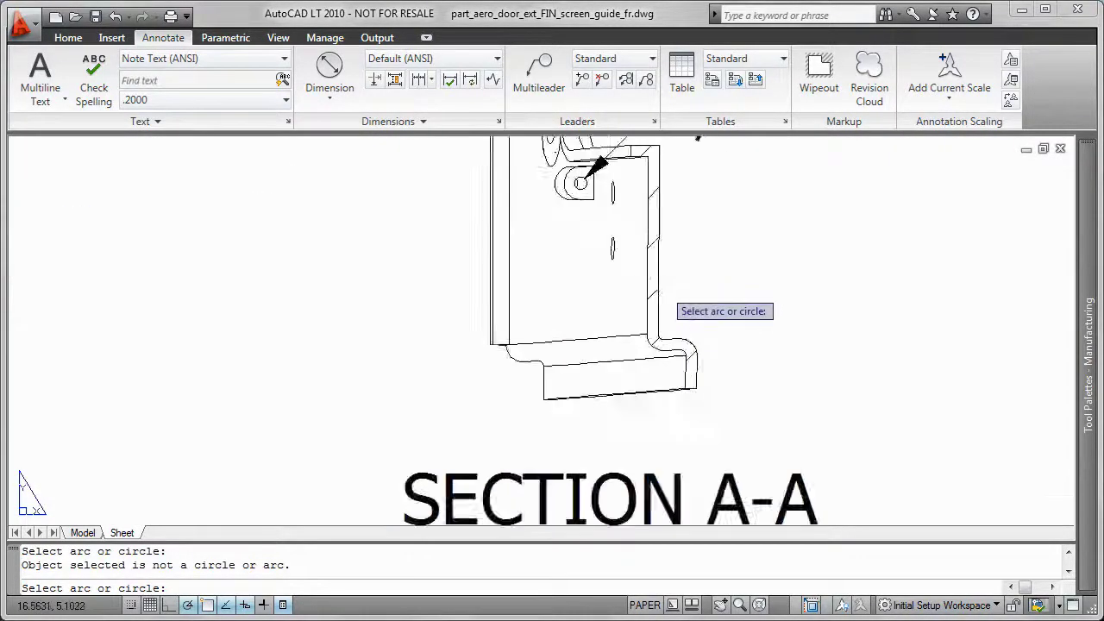
pyautogui.scroll(2, 669, 310)
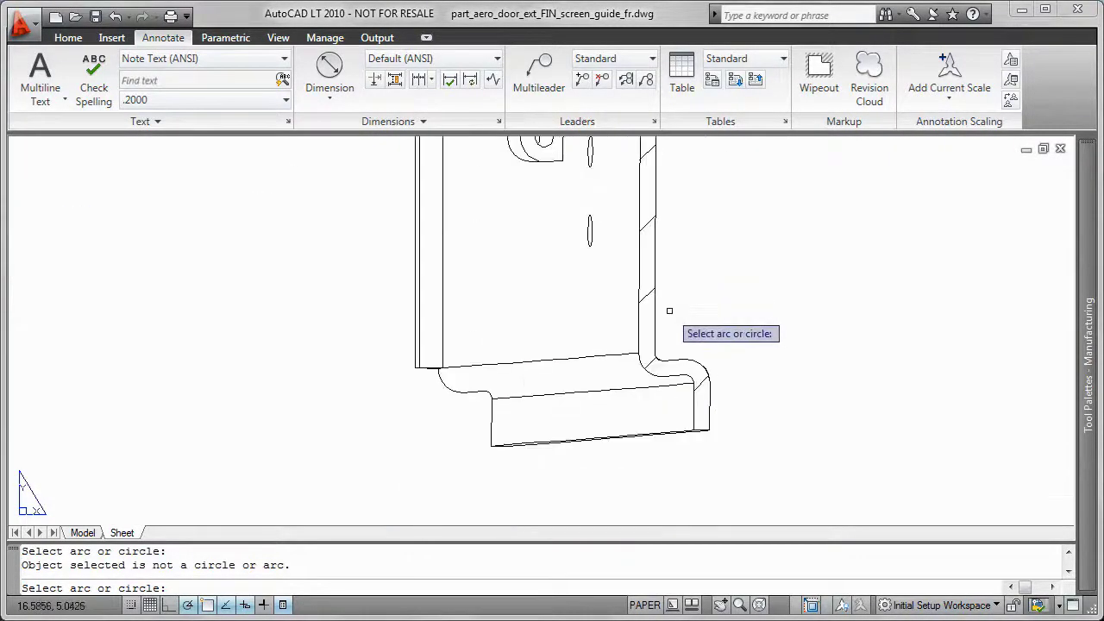
pyautogui.click(330, 95)
pyautogui.click(362, 130)
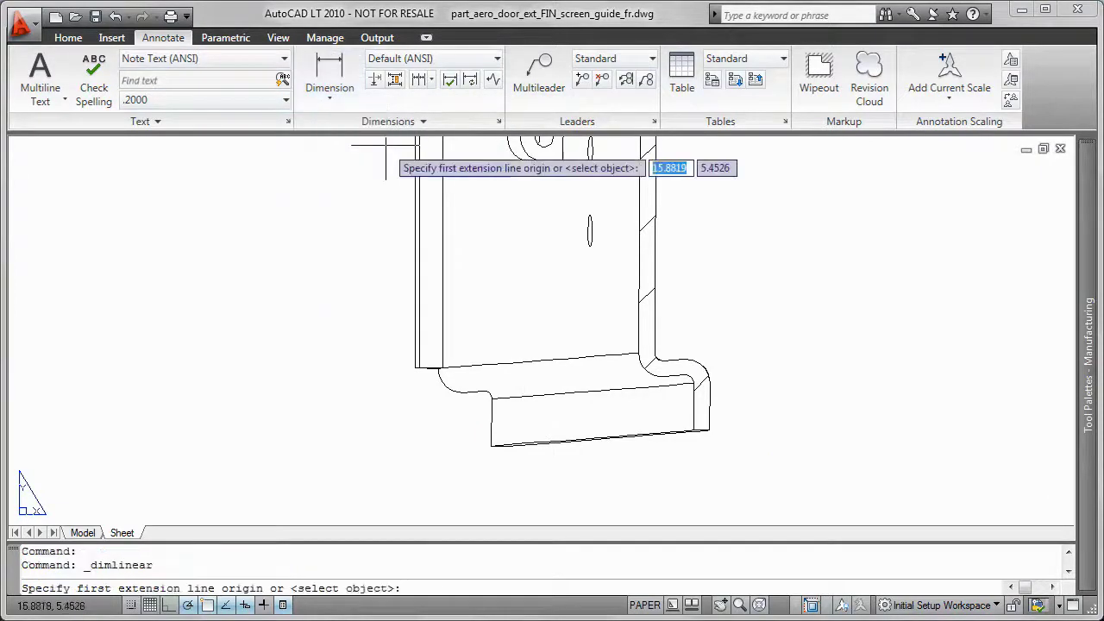
pyautogui.click(640, 233)
pyautogui.click(658, 212)
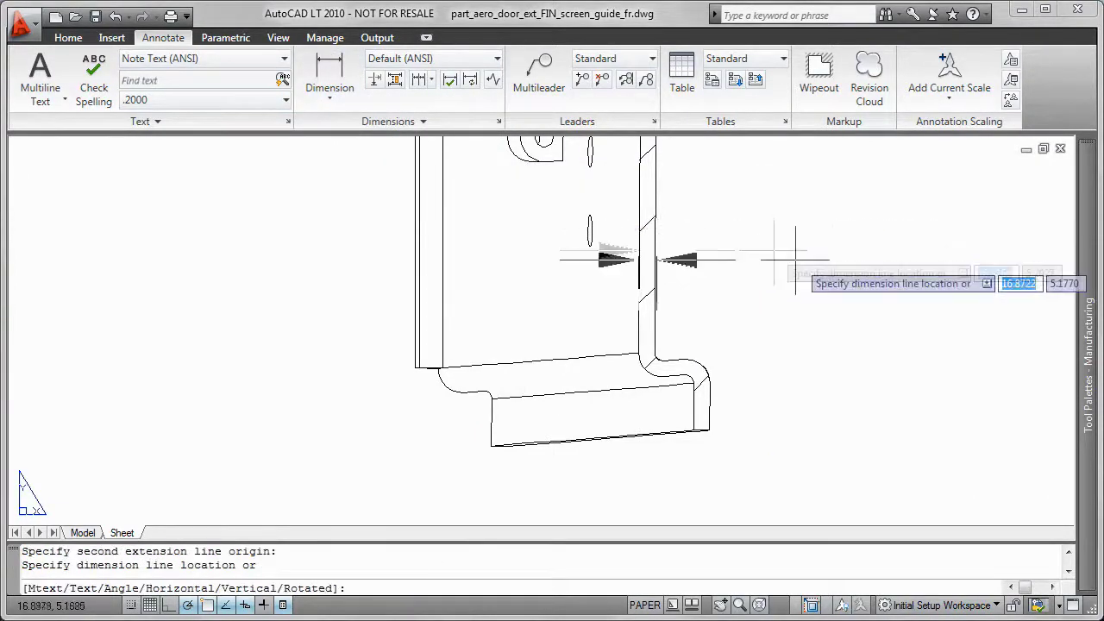
pyautogui.click(905, 208)
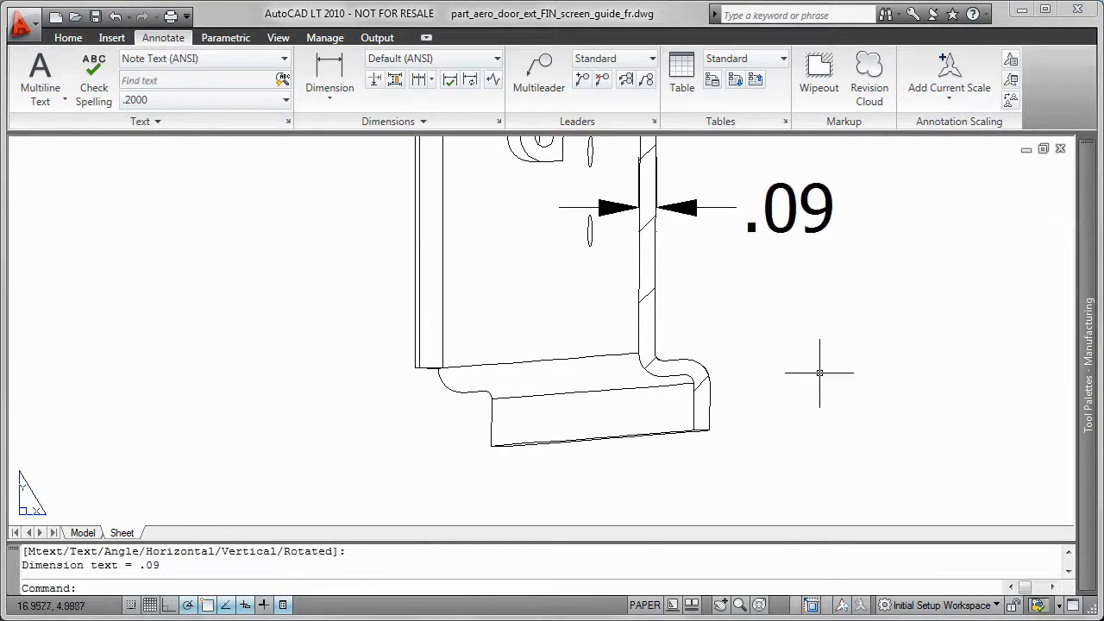
# Save the edited drawing under its existing name and close AutoCAD LT.
pyautogui.scroll(-4, 813, 375)
pyautogui.moveTo(581, 388)
pyautogui.mouseDown(button='middle')
pyautogui.moveTo(529, 371)
pyautogui.moveTo(580, 358)
pyautogui.mouseUp(button='middle')
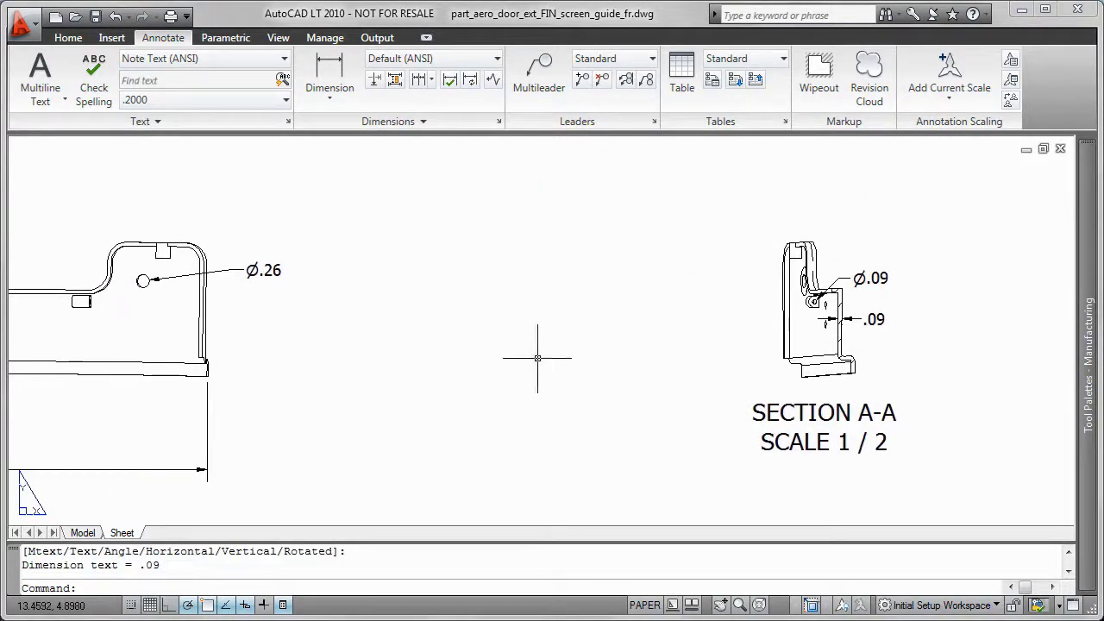
pyautogui.scroll(-4, 539, 358)
pyautogui.moveTo(528, 362); pyautogui.dragTo(587, 392, button='middle')
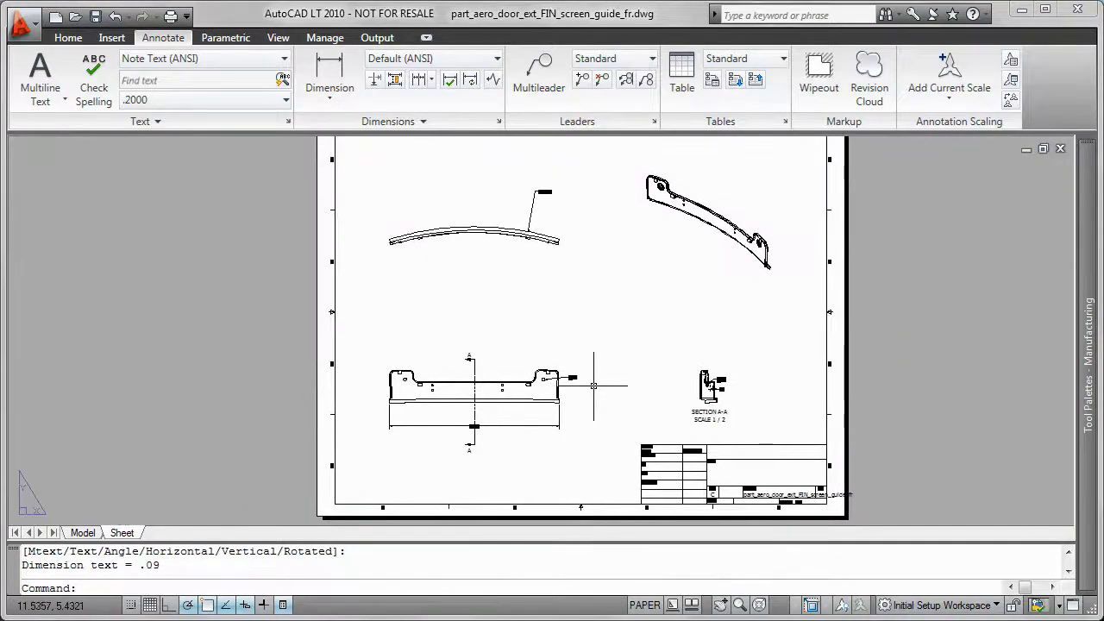
pyautogui.click(97, 17)
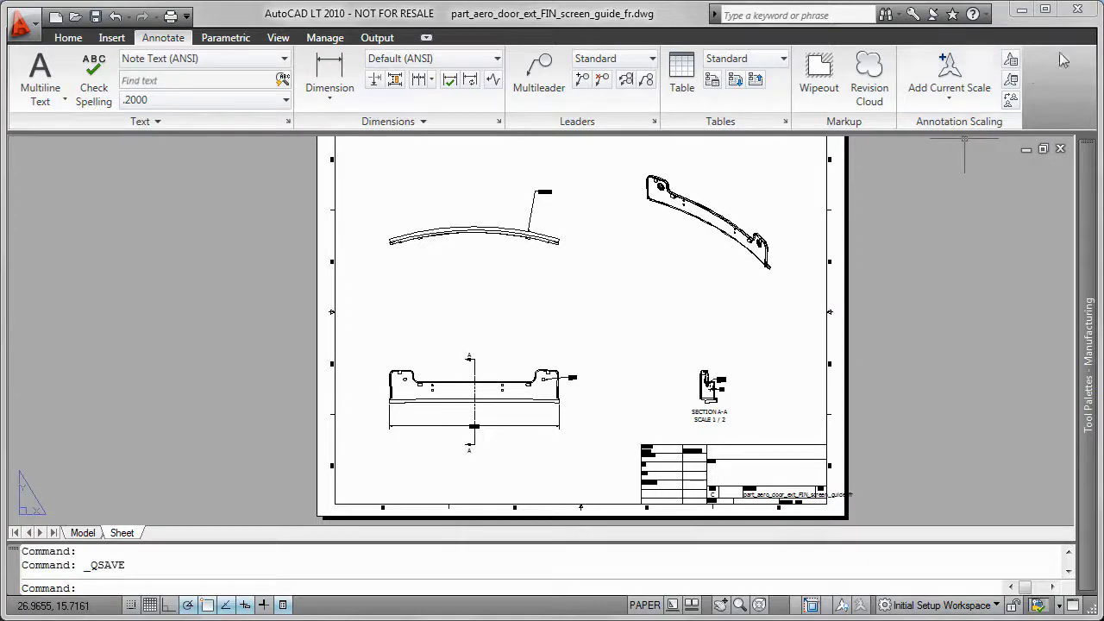
pyautogui.click(1076, 11)
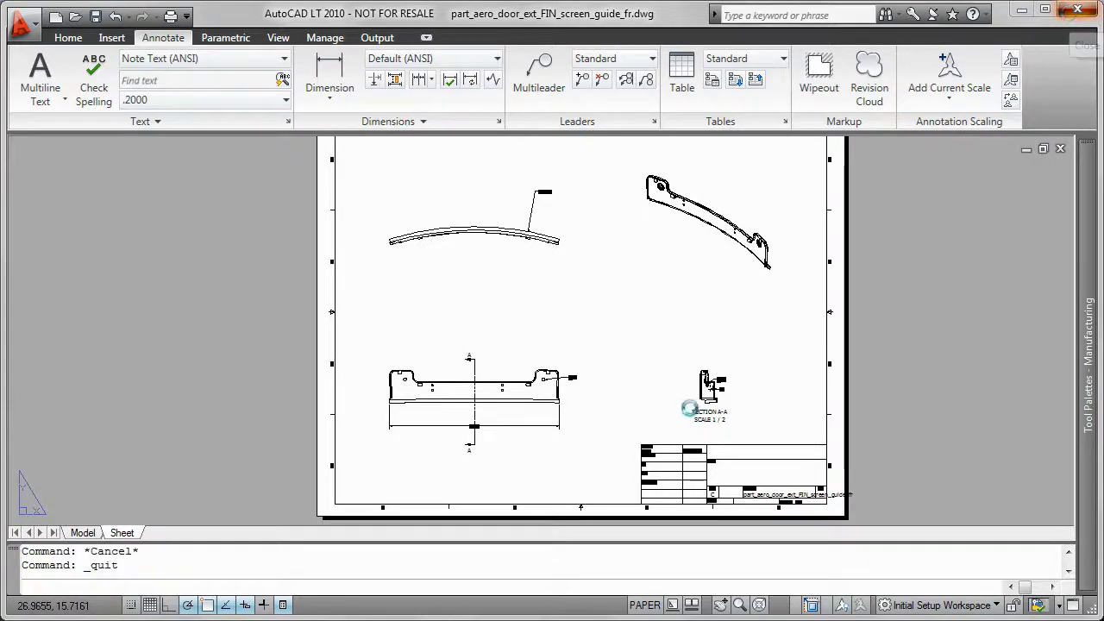